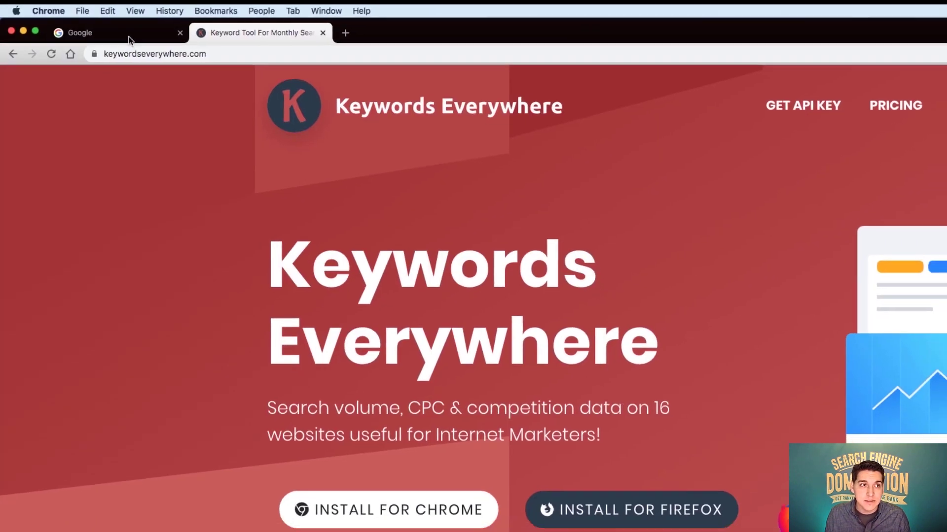
- Search Google for 'invisalign dentist' and scroll through the Related Keywords and People Also Search For panels
{"action": "left_click", "coordinate": [129, 37]}
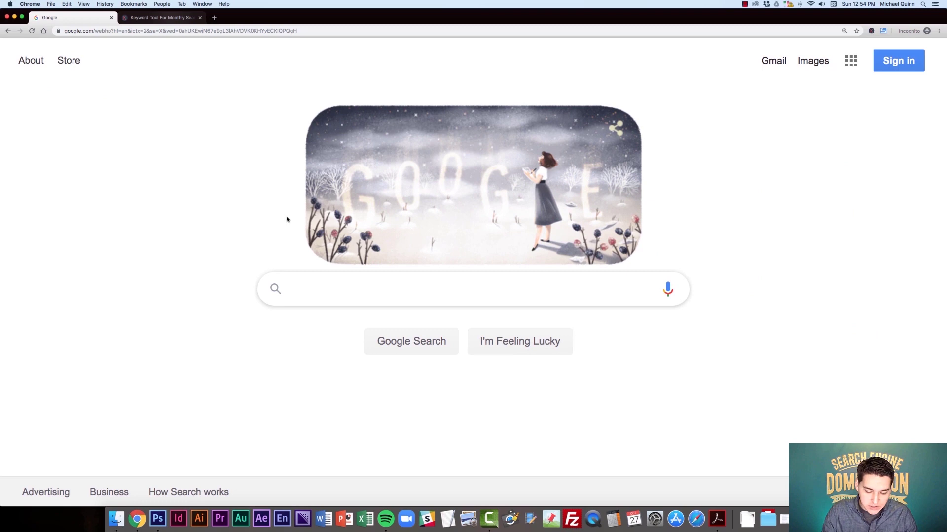
{"action": "type", "text": "in"}
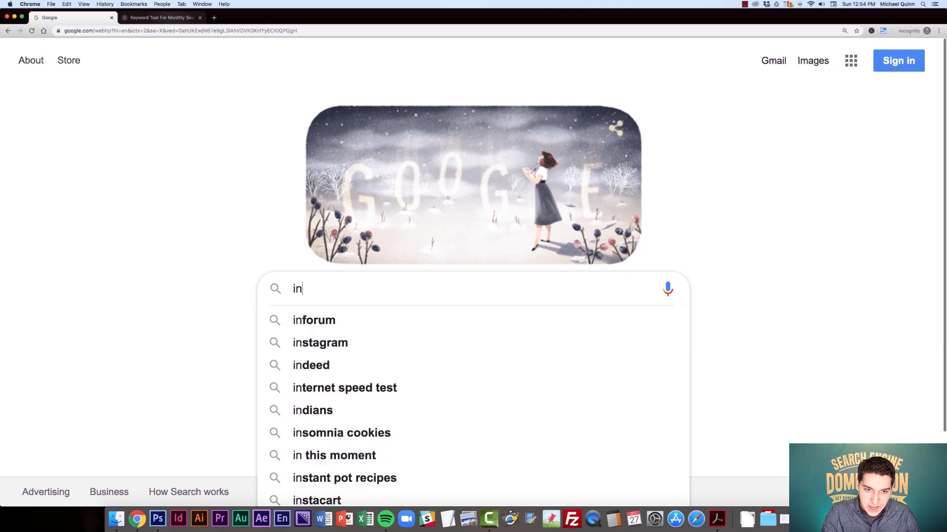
{"action": "type", "text": "visalign denti"}
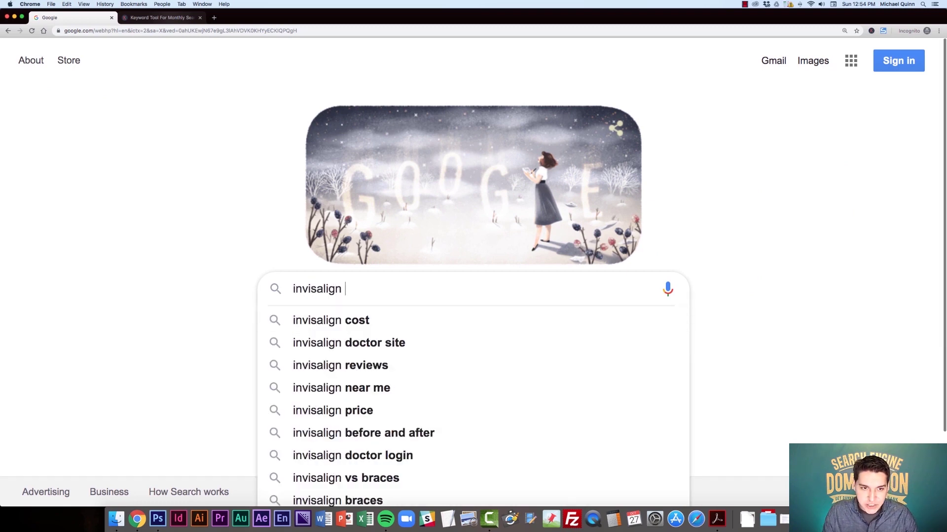
{"action": "type", "text": "st"}
{"action": "key", "text": "Return"}
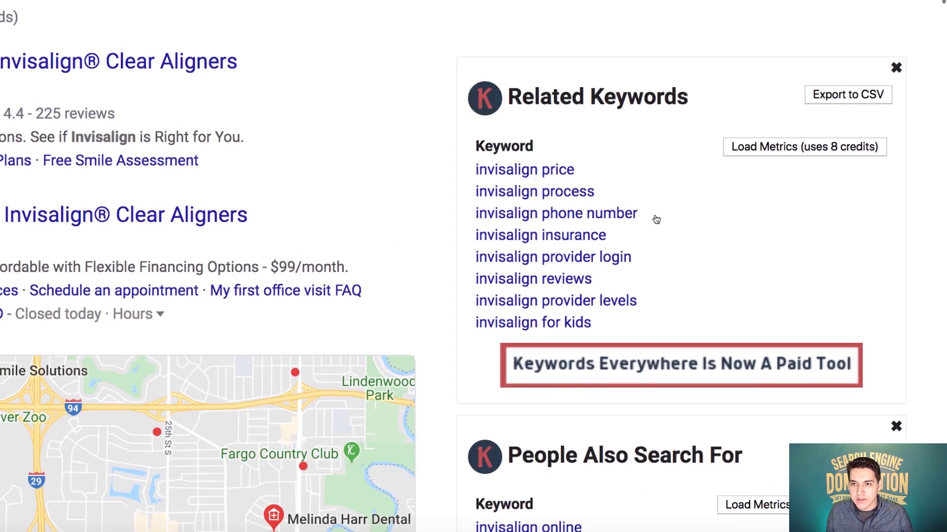
{"action": "scroll", "coordinate": [655, 215], "scroll_direction": "down", "scroll_amount": 5}
{"action": "scroll", "coordinate": [655, 217], "scroll_direction": "down", "scroll_amount": 3}
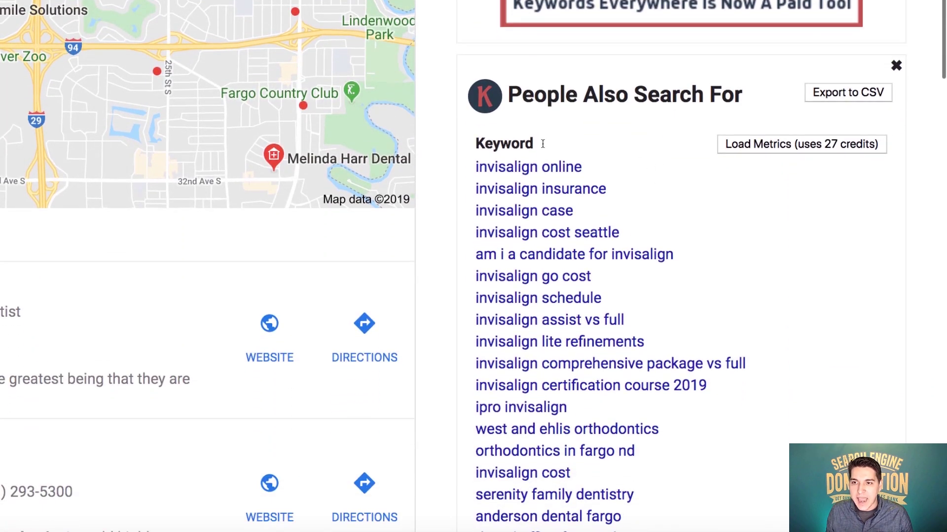
{"action": "scroll", "coordinate": [534, 72], "scroll_direction": "down", "scroll_amount": 1}
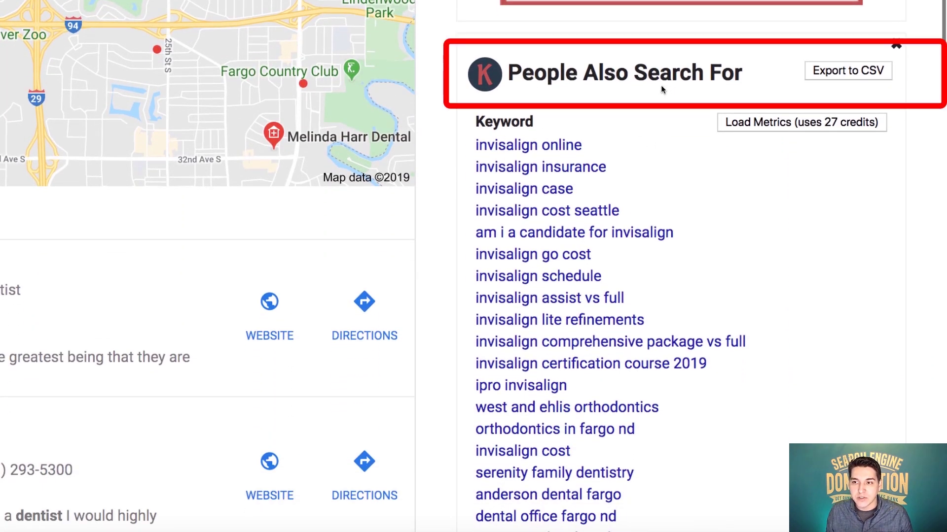
{"action": "scroll", "coordinate": [665, 88], "scroll_direction": "up", "scroll_amount": 3}
{"action": "scroll", "coordinate": [666, 91], "scroll_direction": "up", "scroll_amount": 5}
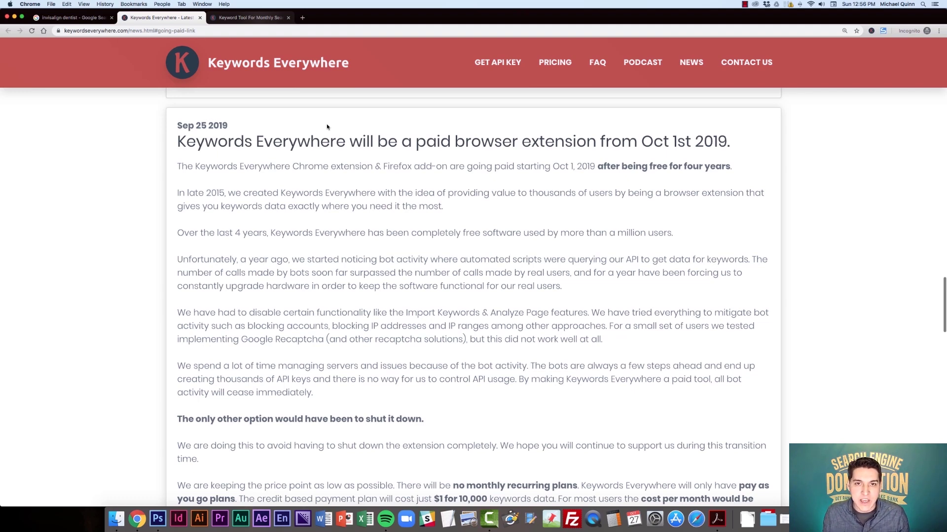
- Go back to the invisalign dentist results tab and scroll through its keyword panels
{"action": "left_click", "coordinate": [53, 19]}
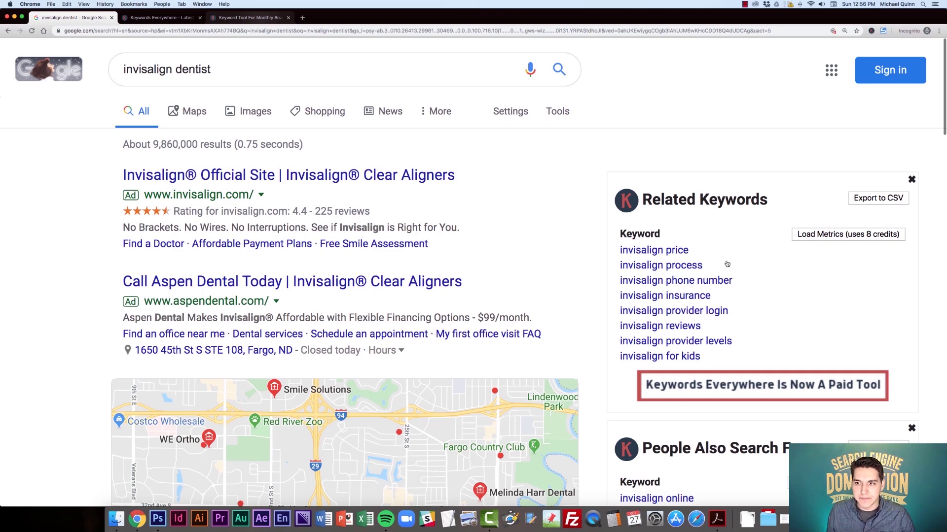
{"action": "scroll", "coordinate": [726, 265], "scroll_direction": "down", "scroll_amount": 1}
{"action": "scroll", "coordinate": [727, 265], "scroll_direction": "up", "scroll_amount": 1}
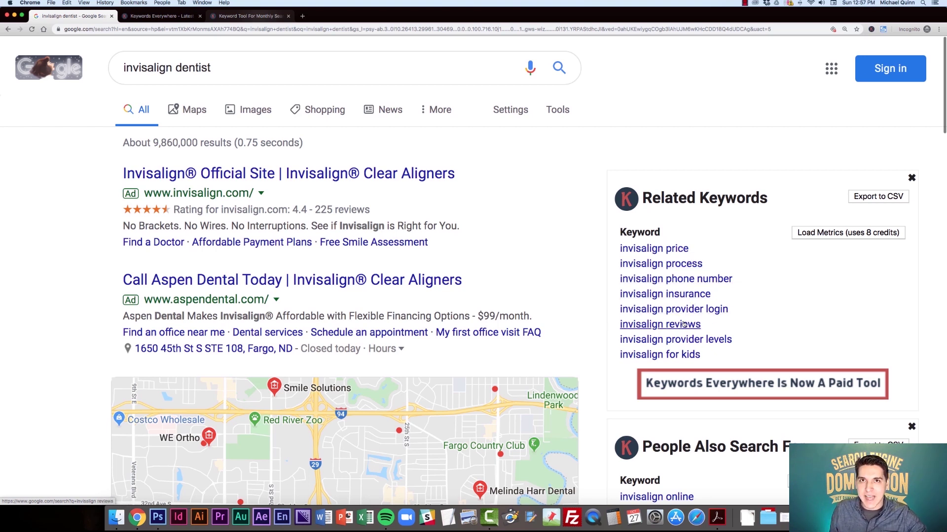
{"action": "scroll", "coordinate": [686, 309], "scroll_direction": "down", "scroll_amount": 1}
{"action": "scroll", "coordinate": [685, 308], "scroll_direction": "down", "scroll_amount": 10}
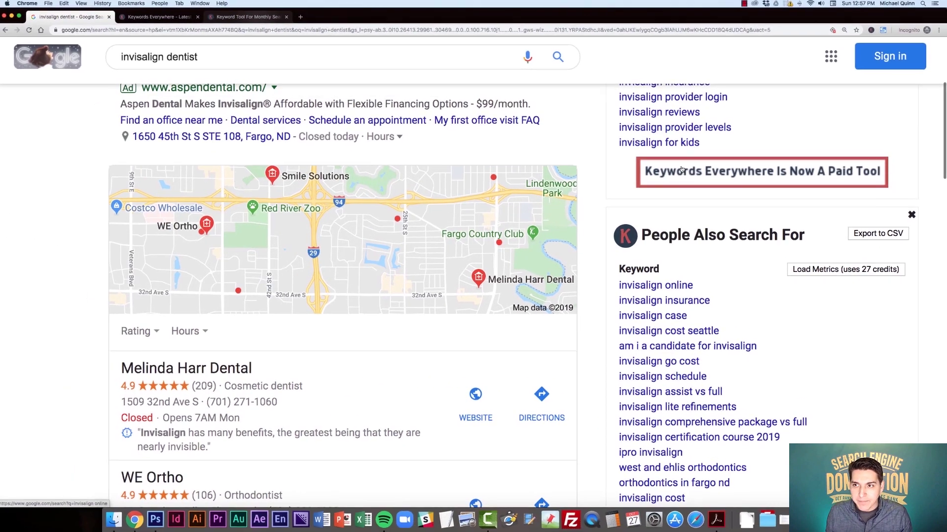
- Confirm Keywords Everywhere shows Credits Left: 0 and go to Purchase Additional Credits
{"action": "scroll", "coordinate": [789, 234], "scroll_direction": "up", "scroll_amount": 5}
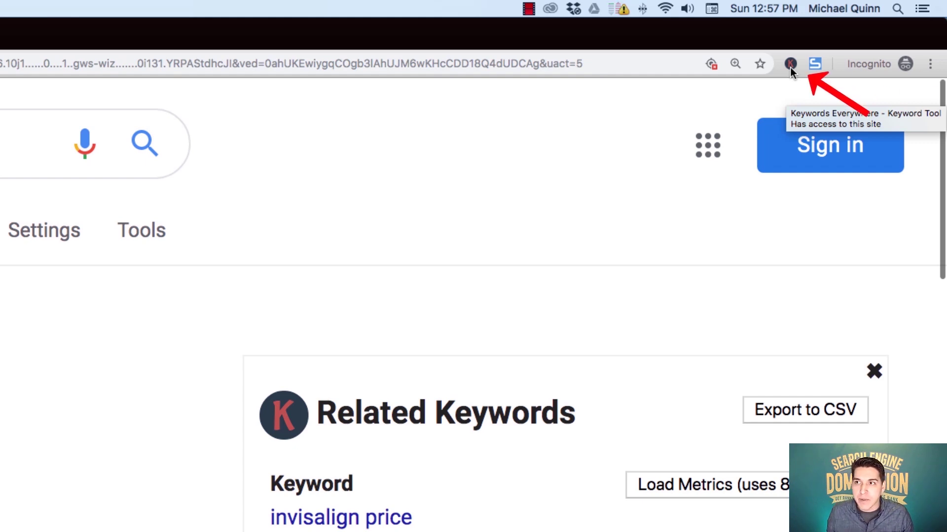
{"action": "left_click", "coordinate": [790, 67]}
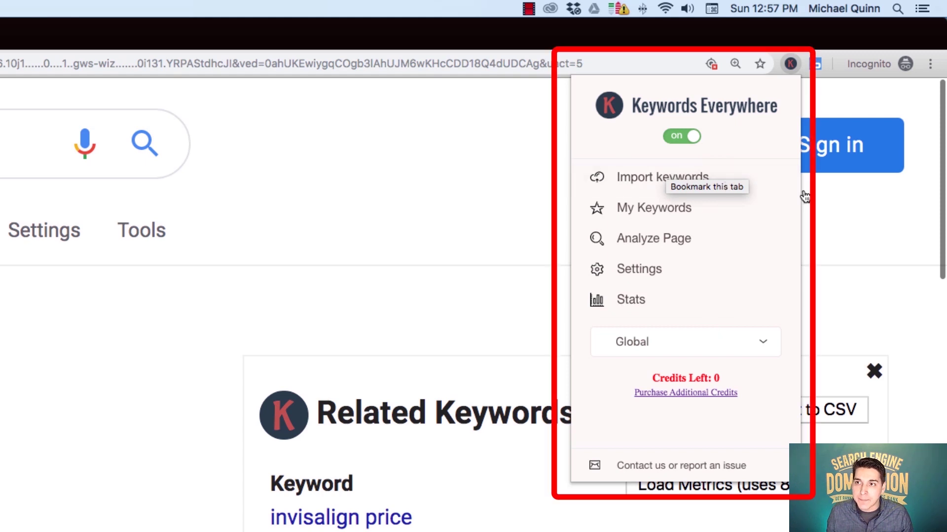
{"action": "left_click", "coordinate": [681, 394]}
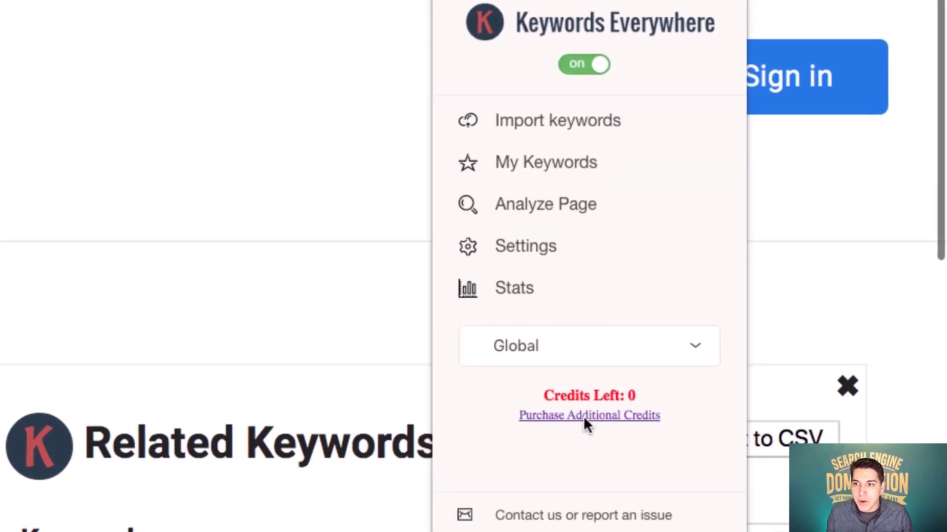
{"action": "left_click", "coordinate": [590, 416]}
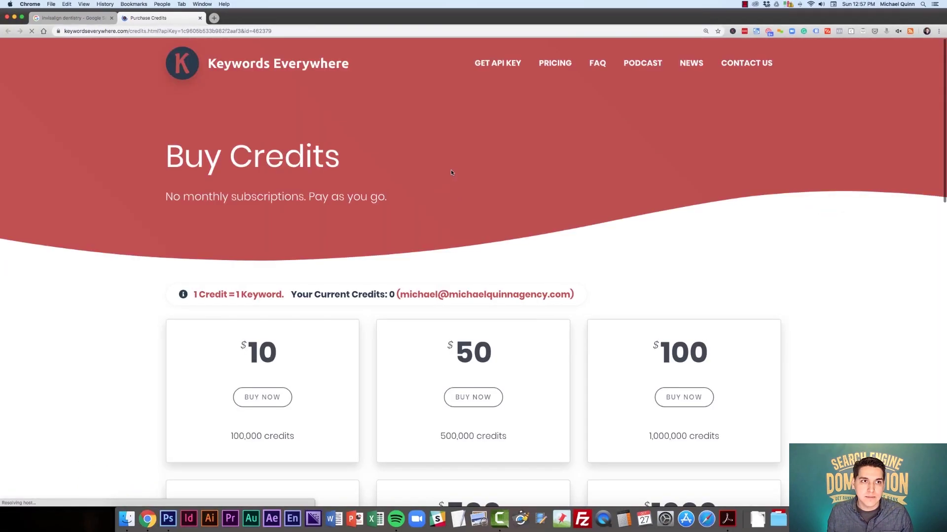
{"action": "scroll", "coordinate": [452, 172], "scroll_direction": "down", "scroll_amount": 3}
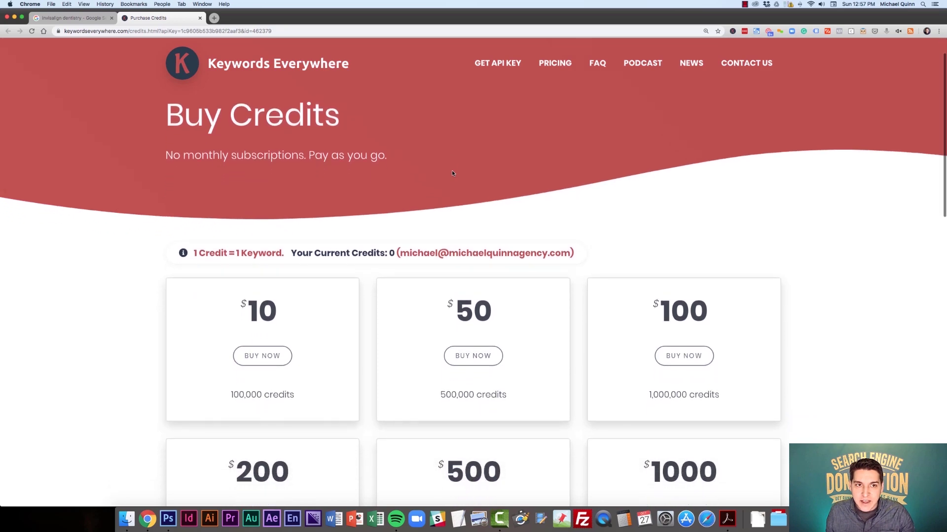
{"action": "scroll", "coordinate": [451, 170], "scroll_direction": "down", "scroll_amount": 5}
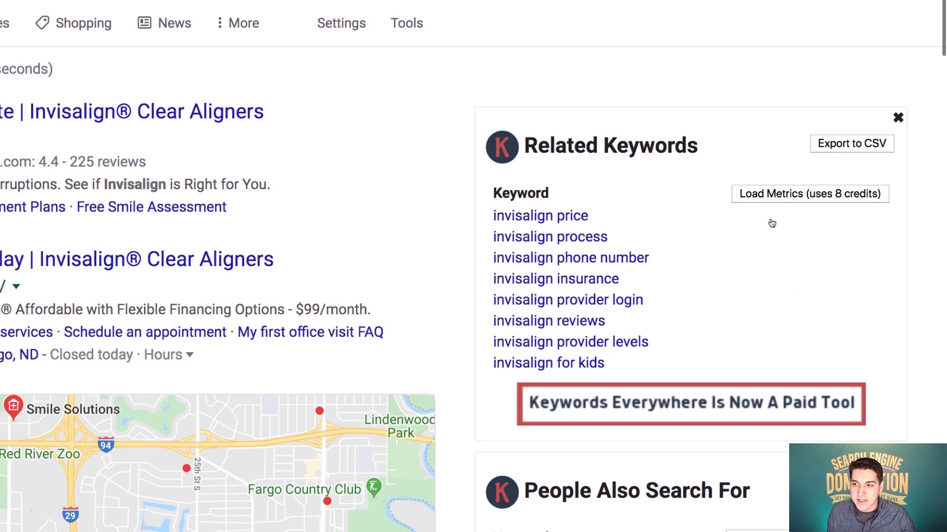
- Scroll down the fresh Google homepage tab
{"action": "scroll", "coordinate": [770, 220], "scroll_direction": "down", "scroll_amount": 3}
{"action": "scroll", "coordinate": [771, 224], "scroll_direction": "down", "scroll_amount": 3}
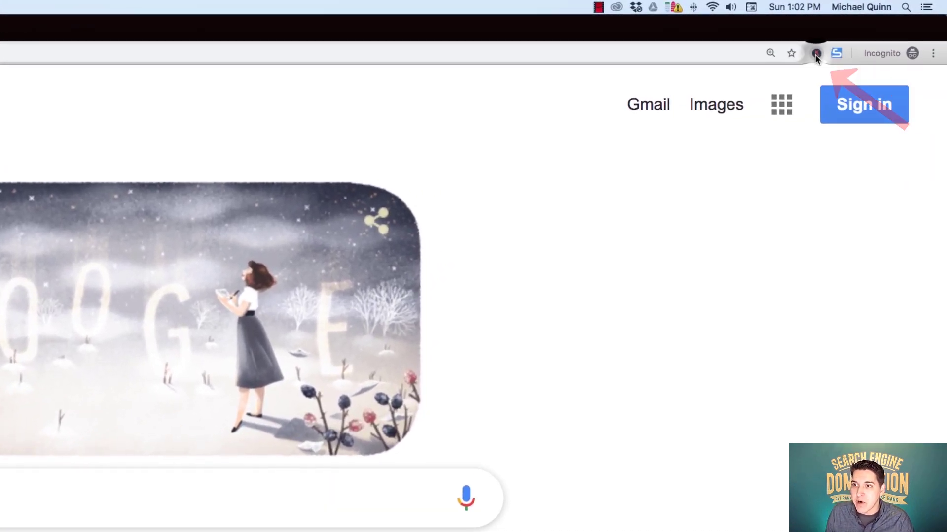
- Open the Keywords Everywhere toolbar popup to check the credit balance
{"action": "left_click", "coordinate": [816, 54]}
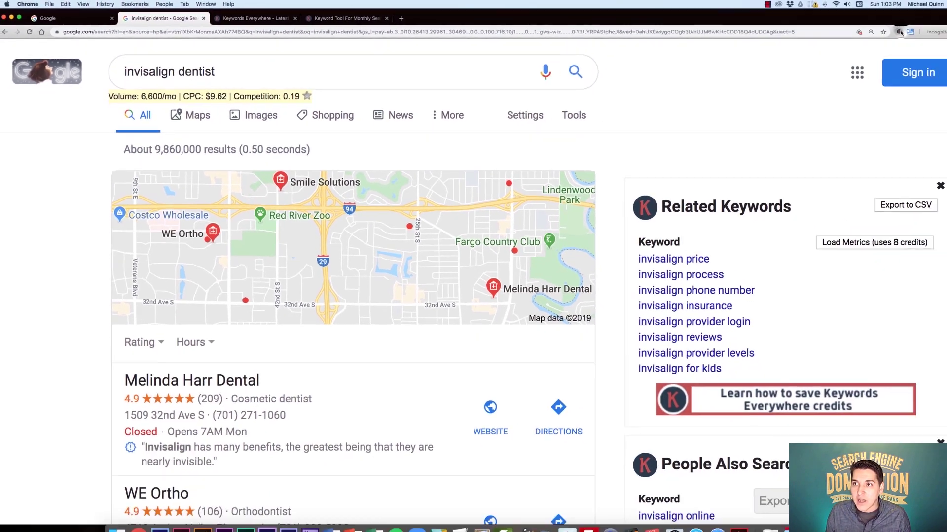
{"action": "left_click", "coordinate": [899, 32]}
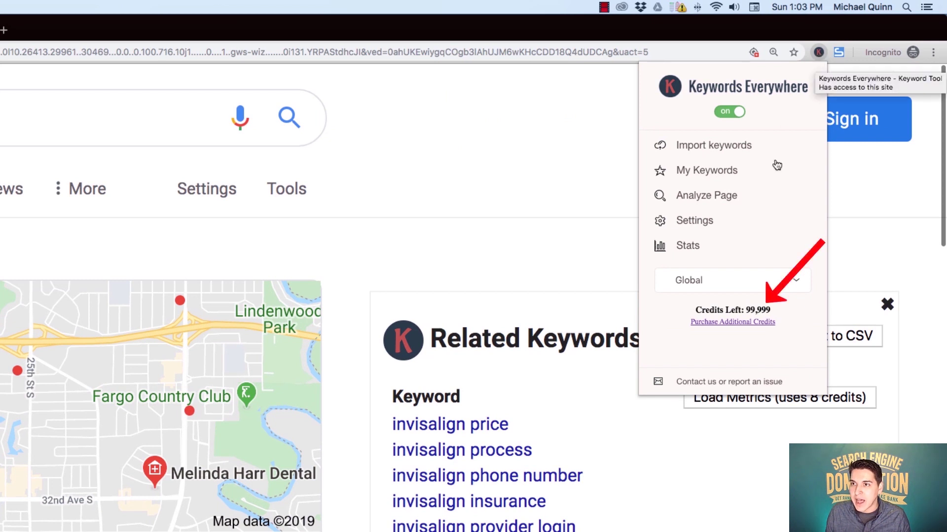
{"action": "left_click", "coordinate": [503, 188]}
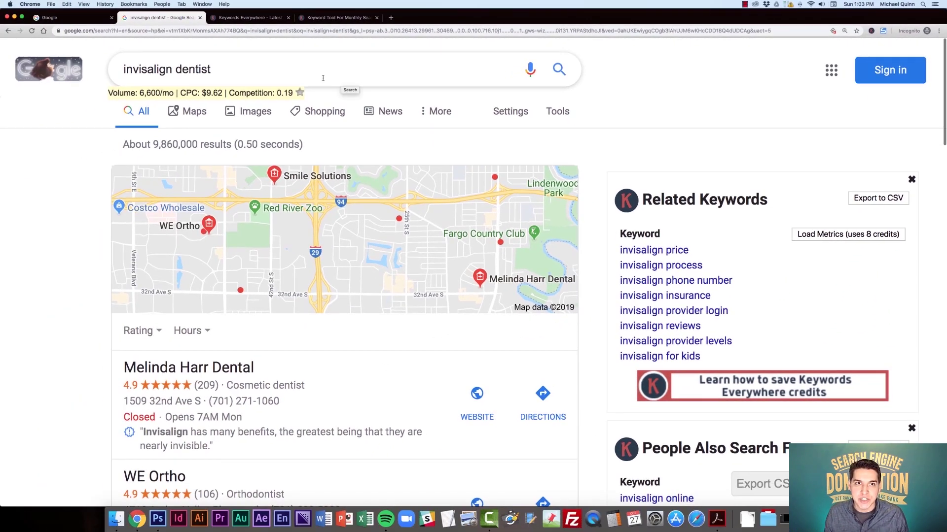
{"action": "left_click", "coordinate": [233, 70]}
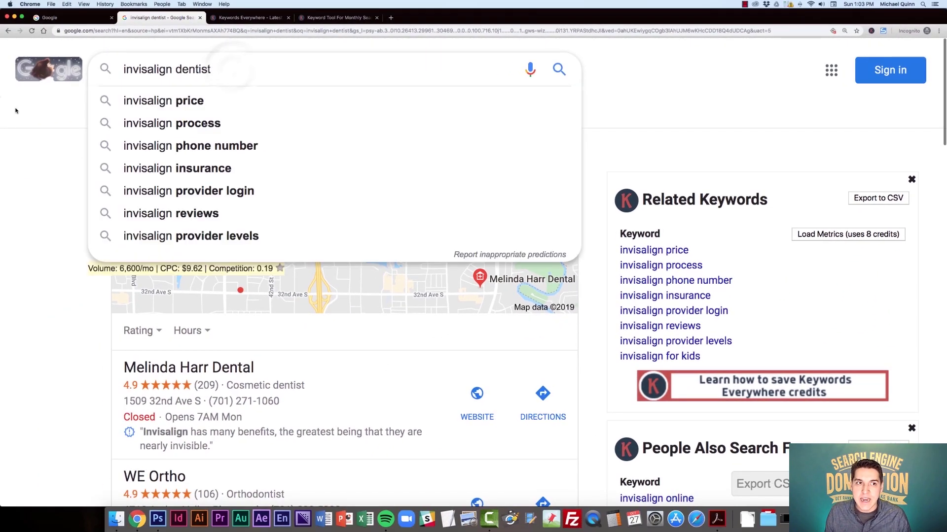
{"action": "left_click", "coordinate": [273, 91]}
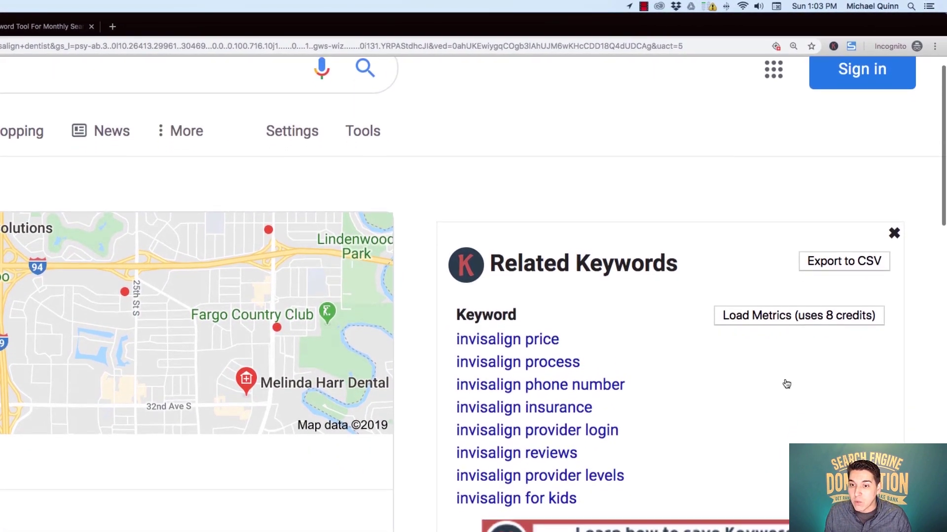
{"action": "scroll", "coordinate": [784, 383], "scroll_direction": "down", "scroll_amount": 1}
{"action": "scroll", "coordinate": [637, 318], "scroll_direction": "down", "scroll_amount": 5}
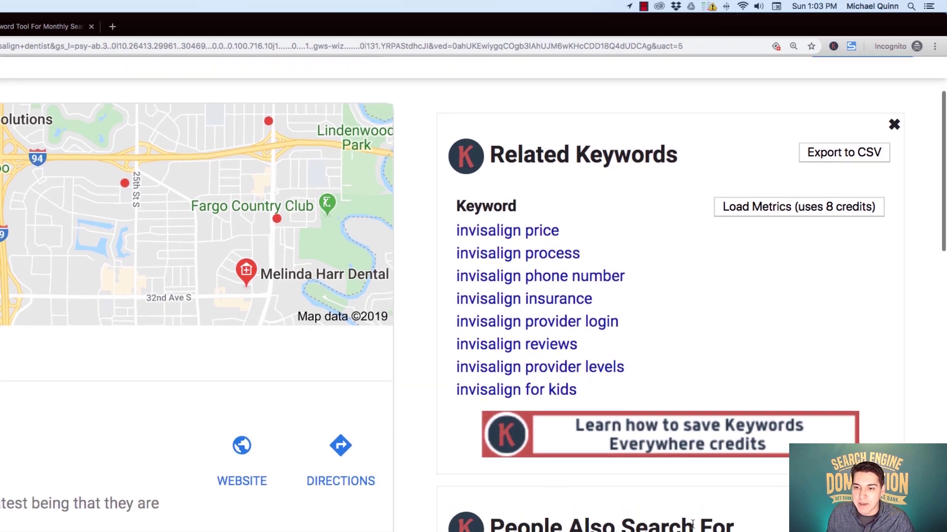
{"action": "scroll", "coordinate": [754, 325], "scroll_direction": "up", "scroll_amount": 4}
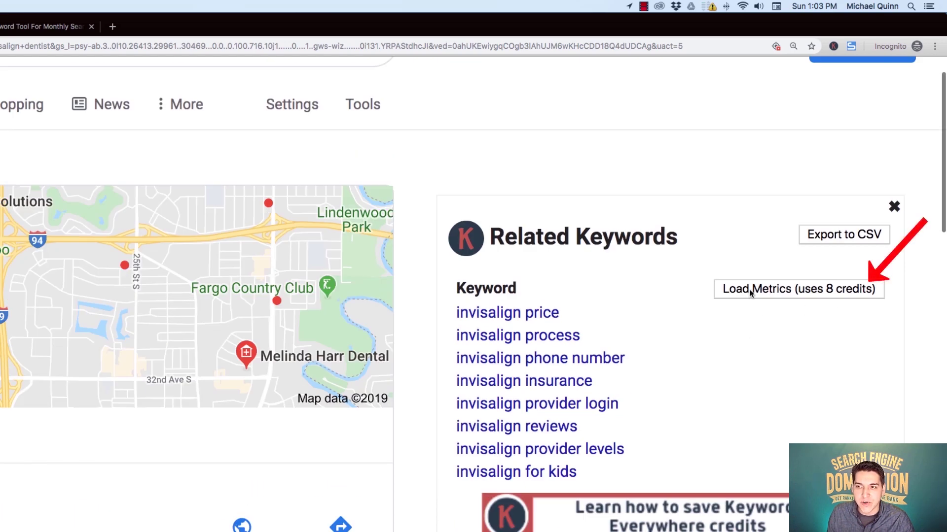
- Load volume, CPC and competition for Related Keywords, then check remaining credits in the popup
{"action": "left_click", "coordinate": [755, 290]}
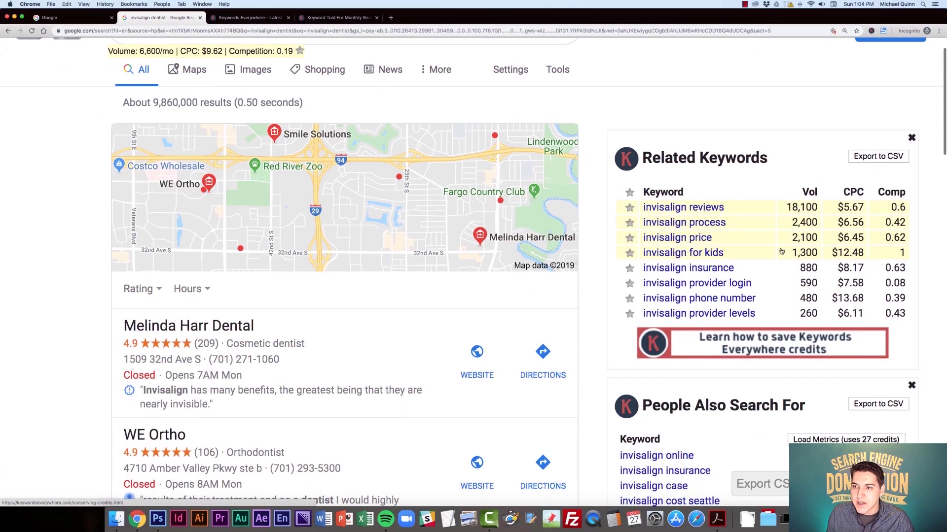
{"action": "scroll", "coordinate": [802, 237], "scroll_direction": "up", "scroll_amount": 2}
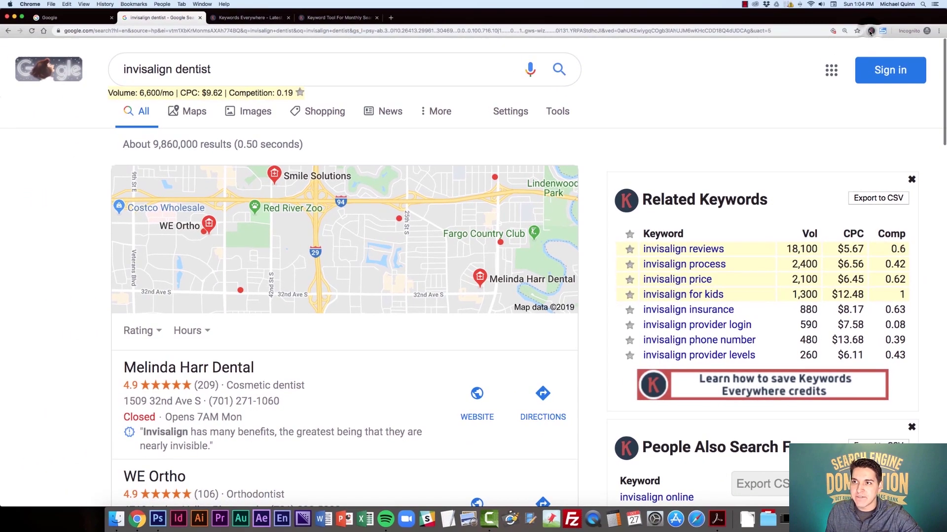
{"action": "left_click", "coordinate": [871, 31]}
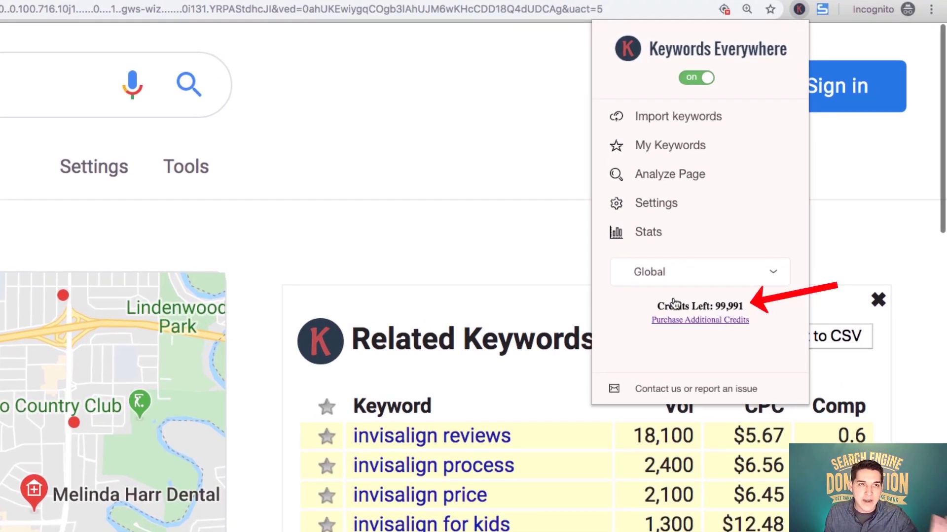
{"action": "left_click", "coordinate": [542, 200]}
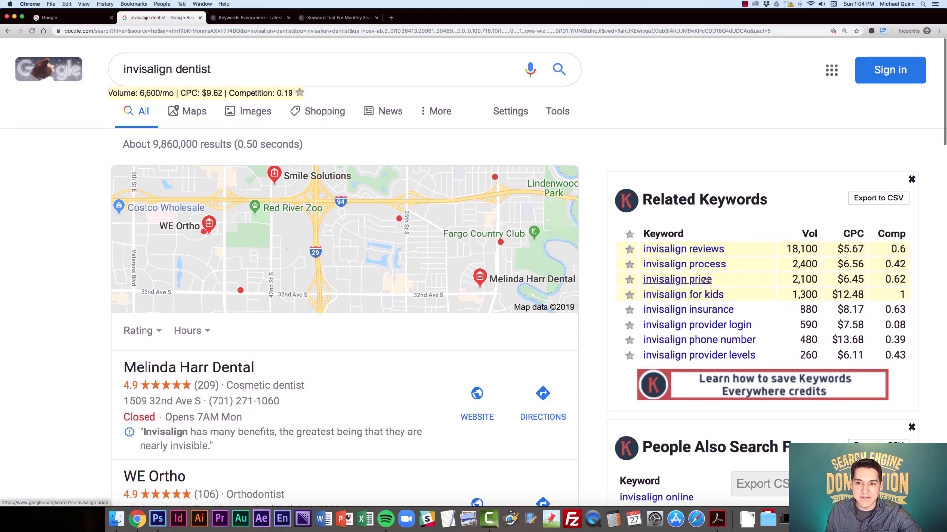
- Scroll down to bring the People Also Search For panel into view
{"action": "scroll", "coordinate": [712, 252], "scroll_direction": "down", "scroll_amount": 1}
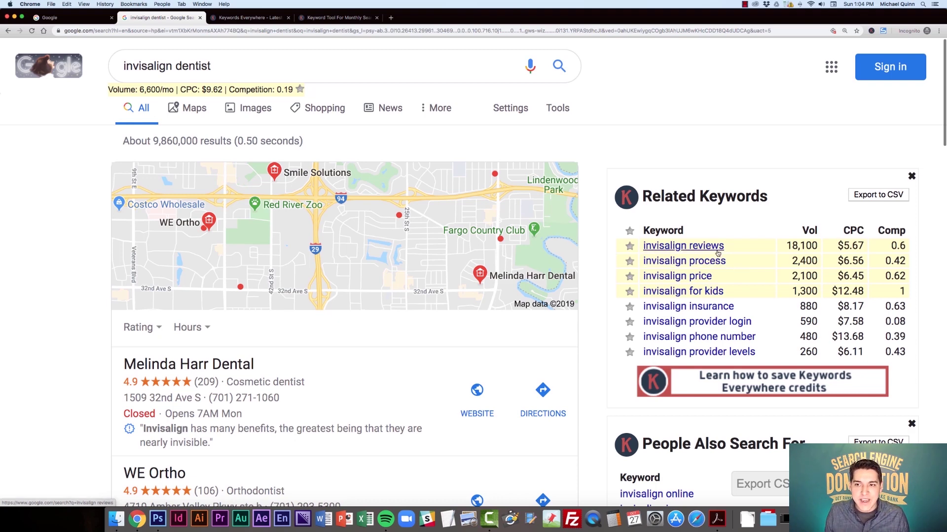
{"action": "scroll", "coordinate": [717, 250], "scroll_direction": "up", "scroll_amount": 1}
{"action": "scroll", "coordinate": [718, 251], "scroll_direction": "down", "scroll_amount": 1}
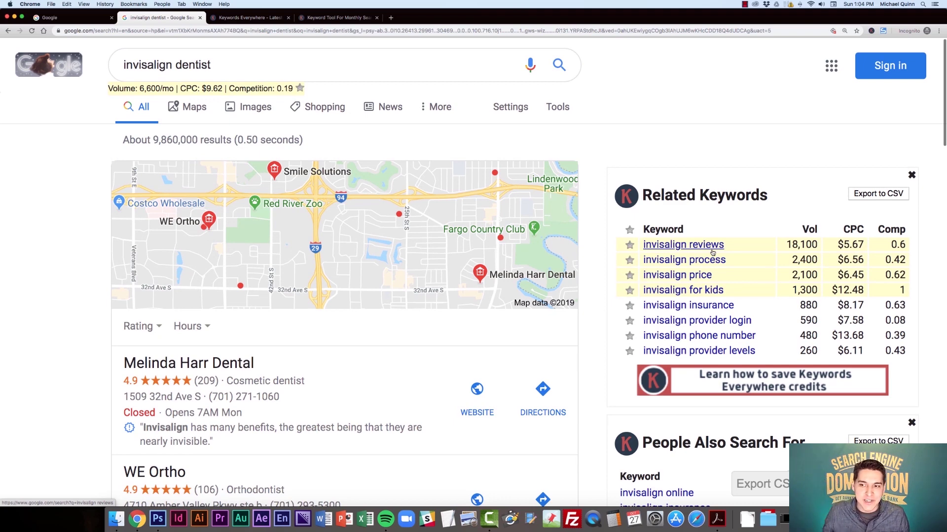
- Load People Also Search For metrics (27 credits), led by invisalign cost at 90,500 and $7.20
{"action": "scroll", "coordinate": [713, 252], "scroll_direction": "down", "scroll_amount": 10}
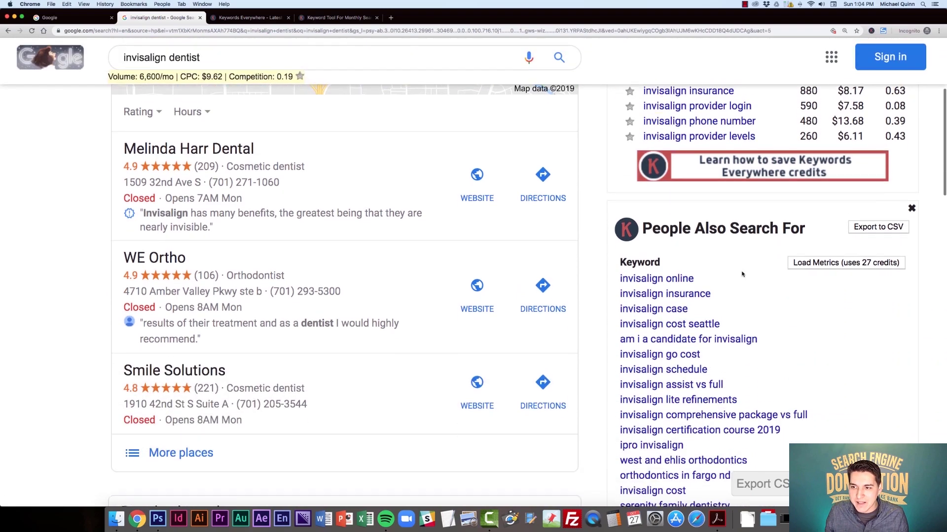
{"action": "left_click", "coordinate": [832, 232]}
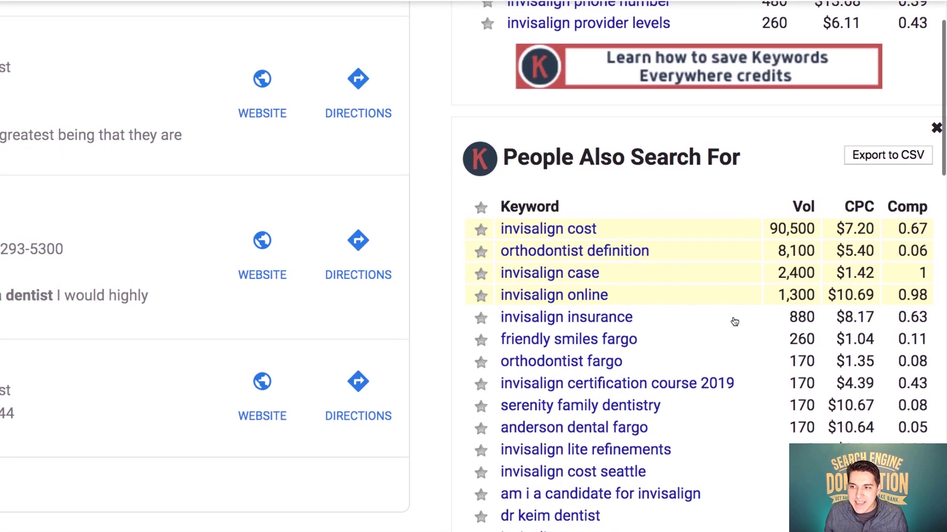
{"action": "scroll", "coordinate": [797, 308], "scroll_direction": "down", "scroll_amount": 1}
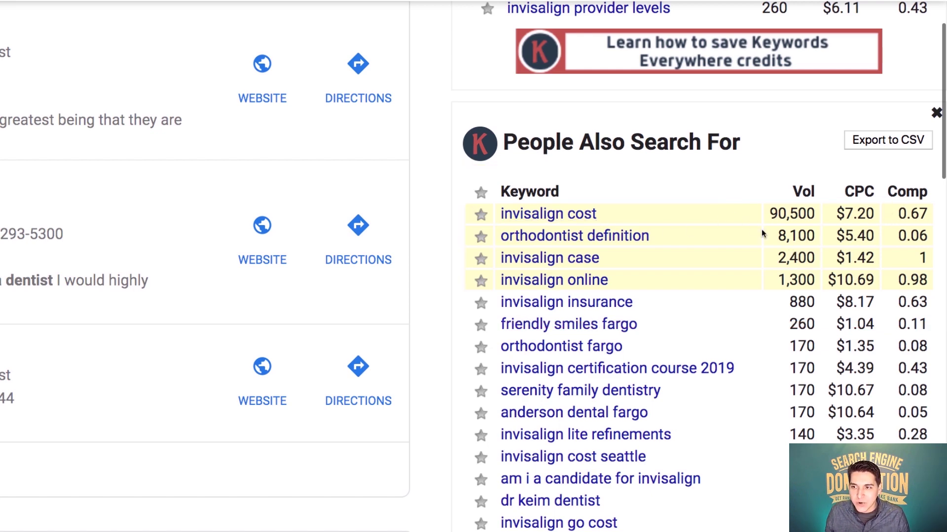
{"action": "scroll", "coordinate": [768, 235], "scroll_direction": "down", "scroll_amount": 3}
{"action": "scroll", "coordinate": [767, 235], "scroll_direction": "up", "scroll_amount": 3}
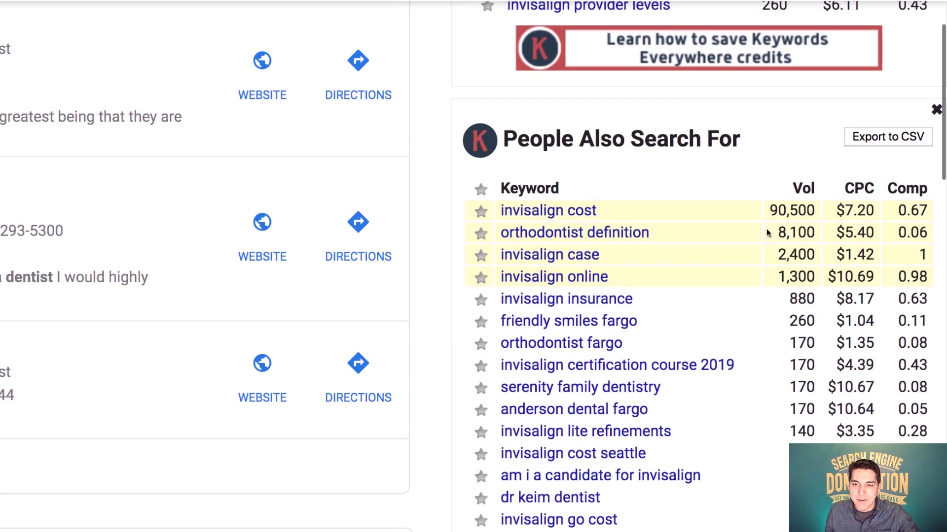
{"action": "scroll", "coordinate": [750, 298], "scroll_direction": "down", "scroll_amount": 1}
{"action": "scroll", "coordinate": [750, 298], "scroll_direction": "up", "scroll_amount": 1}
{"action": "scroll", "coordinate": [890, 227], "scroll_direction": "up", "scroll_amount": 3}
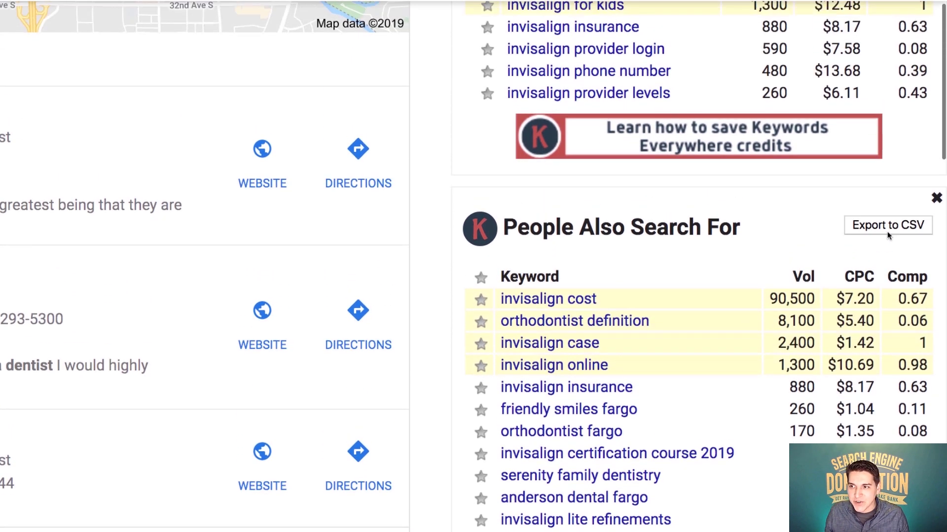
{"action": "scroll", "coordinate": [890, 225], "scroll_direction": "up", "scroll_amount": 1}
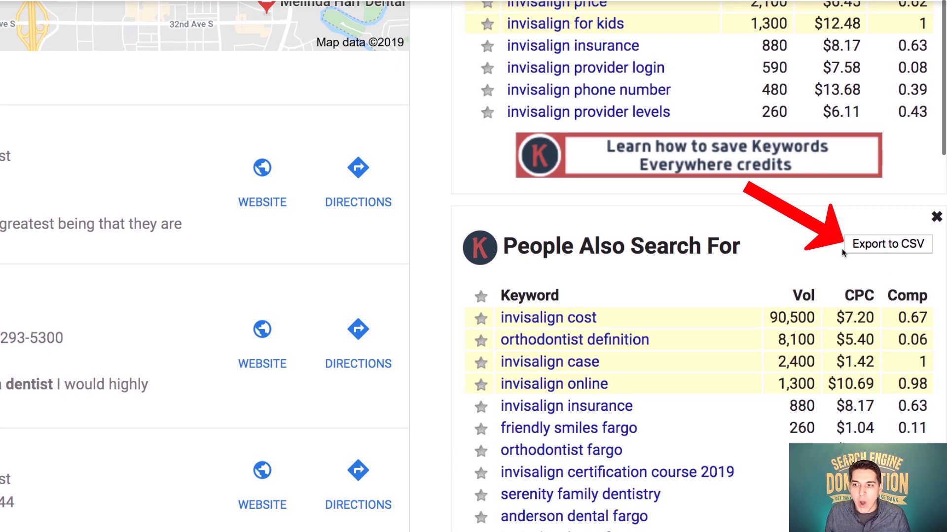
- Export the People Also Search For keywords to CSV and view the file in Excel
{"action": "left_click", "coordinate": [881, 245]}
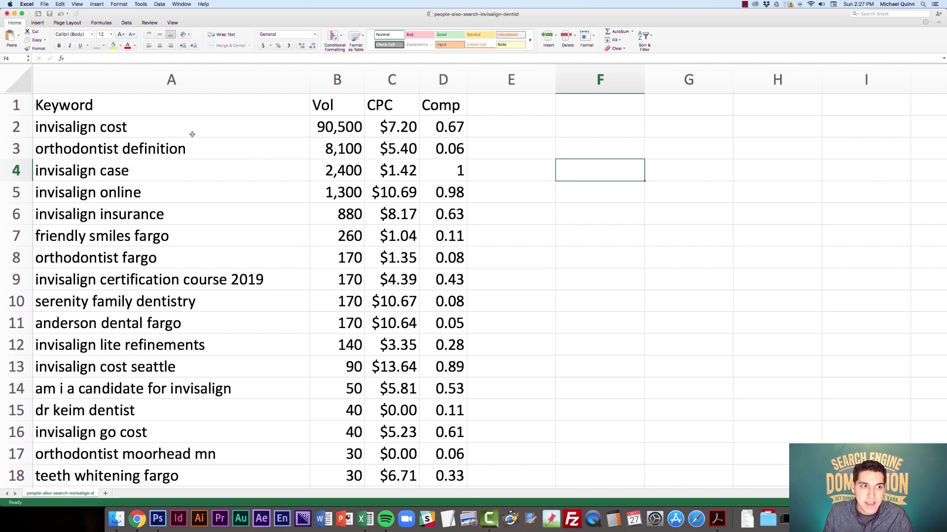
{"action": "scroll", "coordinate": [184, 135], "scroll_direction": "right", "scroll_amount": 1}
{"action": "scroll", "coordinate": [183, 134], "scroll_direction": "left", "scroll_amount": 1}
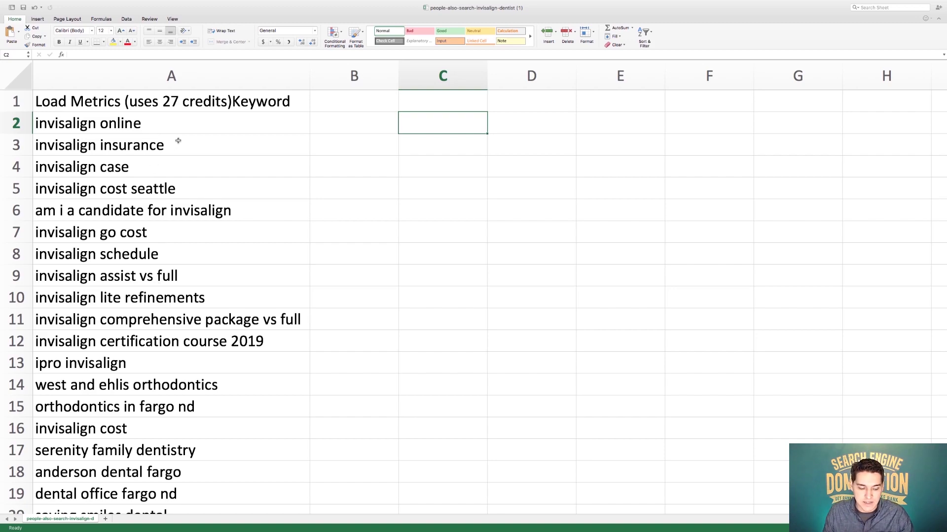
- Point out invisalign online, invisalign insurance and the next keyword in the metric-less CSV copy
{"action": "left_click", "coordinate": [144, 125]}
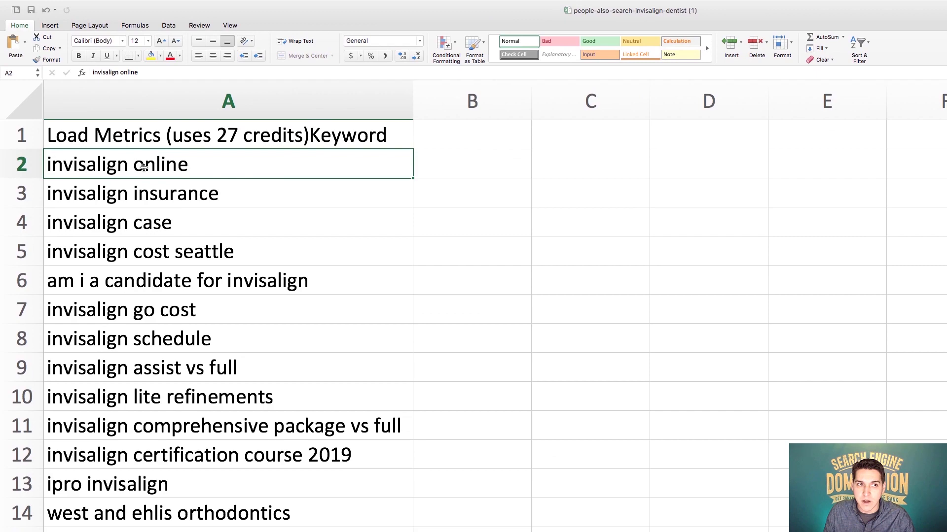
{"action": "left_click", "coordinate": [195, 194]}
{"action": "left_click", "coordinate": [169, 222]}
- Switch to the export with Vol, CPC and Comp columns, step through A2–A5, then show all windows
{"action": "key", "text": "ctrl+Up"}
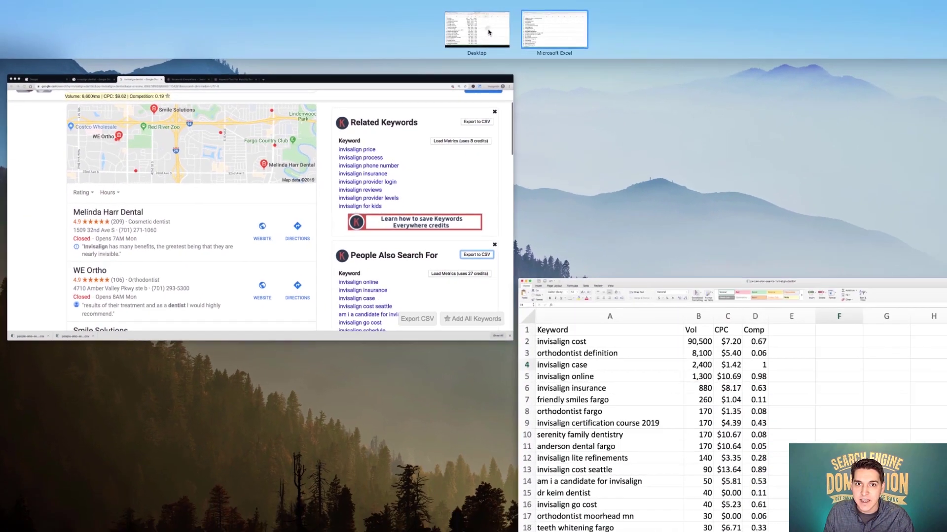
{"action": "left_click", "coordinate": [488, 33]}
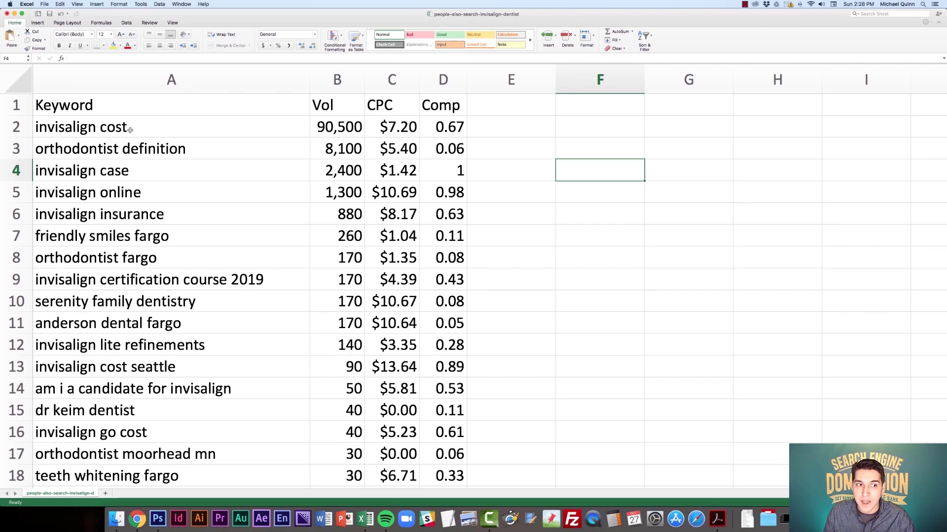
{"action": "left_click", "coordinate": [129, 129]}
{"action": "left_click", "coordinate": [131, 149]}
{"action": "left_click", "coordinate": [129, 170]}
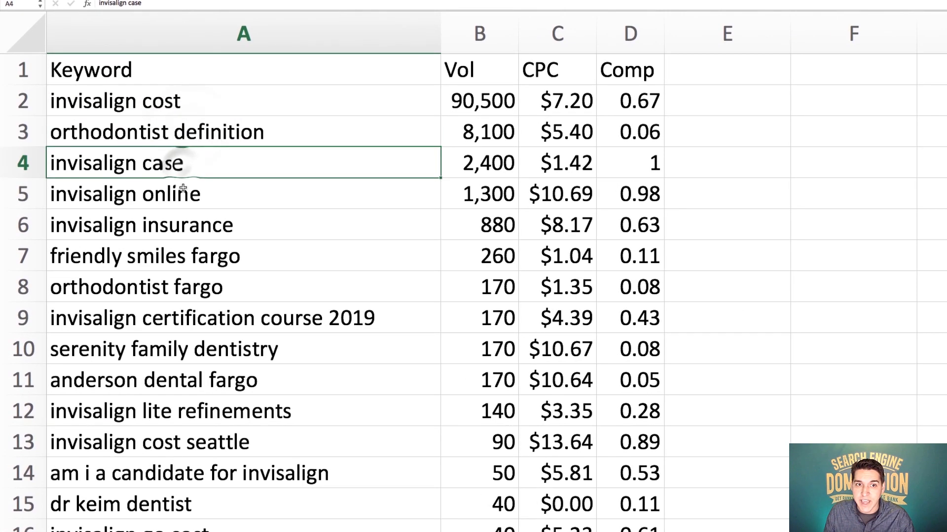
{"action": "left_click", "coordinate": [186, 192]}
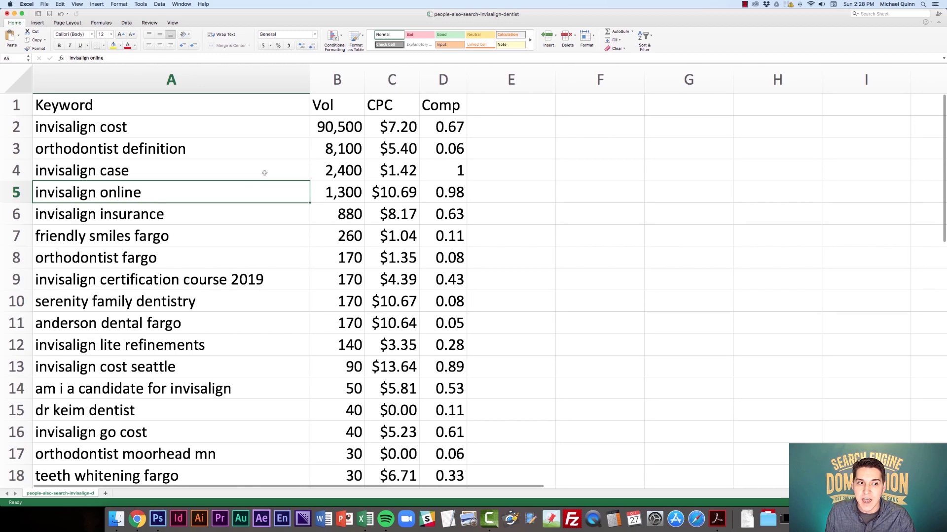
{"action": "key", "text": "ctrl+Up"}
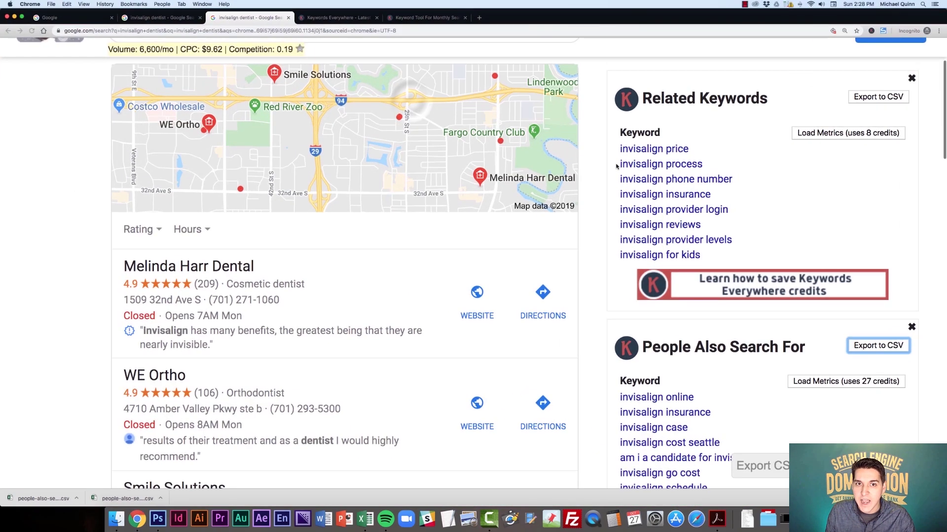
- Bring the Chrome window back to the front and scroll to the top
{"action": "left_click", "coordinate": [412, 102]}
{"action": "scroll", "coordinate": [619, 166], "scroll_direction": "up", "scroll_amount": 1}
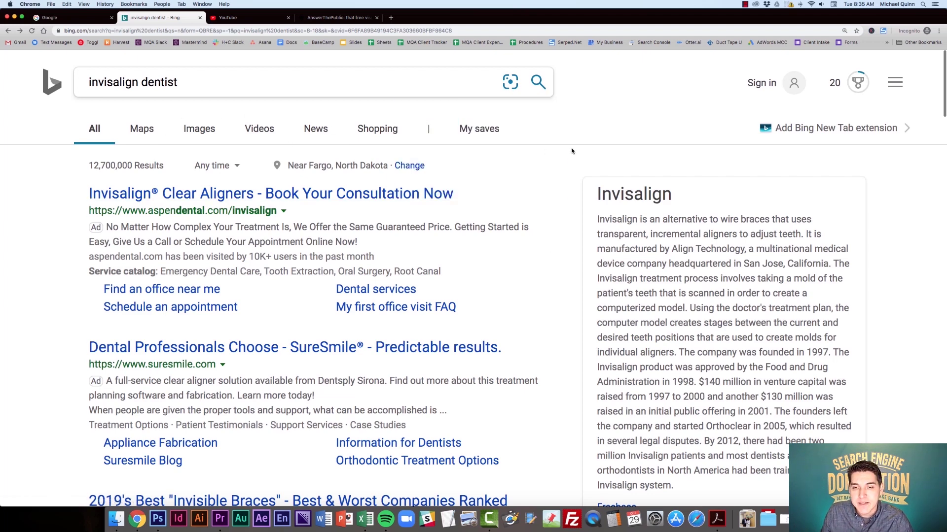
- Check the volume and CPC figures on Bing's Related searches for invisalign dentist, then go to YouTube
{"action": "scroll", "coordinate": [572, 151], "scroll_direction": "down", "scroll_amount": 5}
{"action": "scroll", "coordinate": [231, 138], "scroll_direction": "up", "scroll_amount": 5}
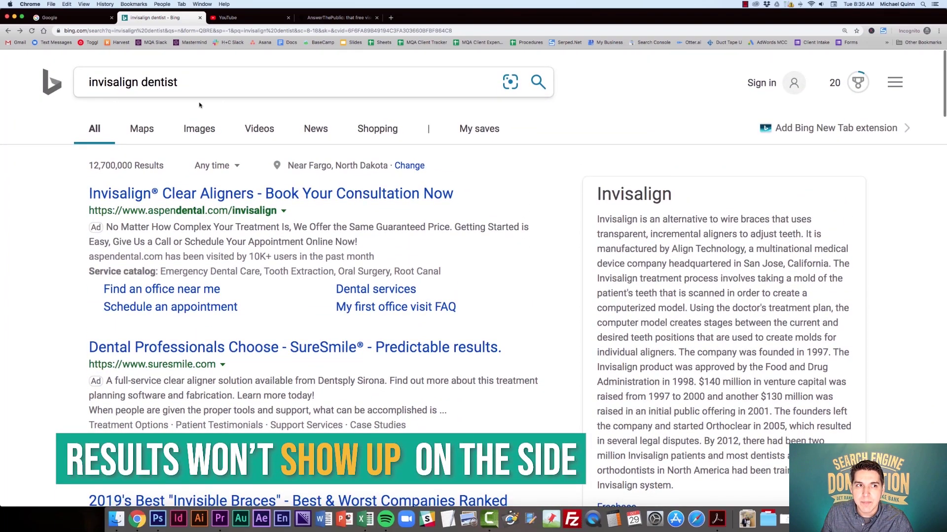
{"action": "scroll", "coordinate": [337, 131], "scroll_direction": "down", "scroll_amount": 15}
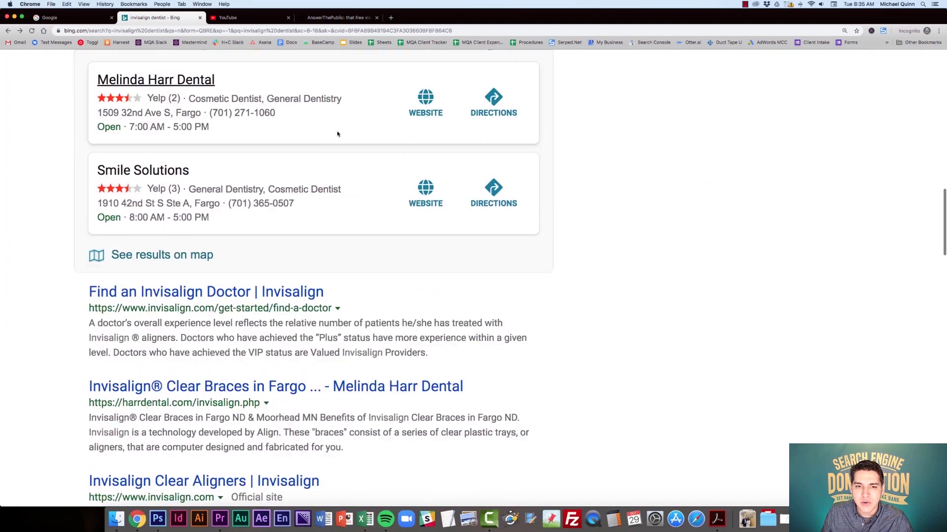
{"action": "scroll", "coordinate": [338, 132], "scroll_direction": "down", "scroll_amount": 20}
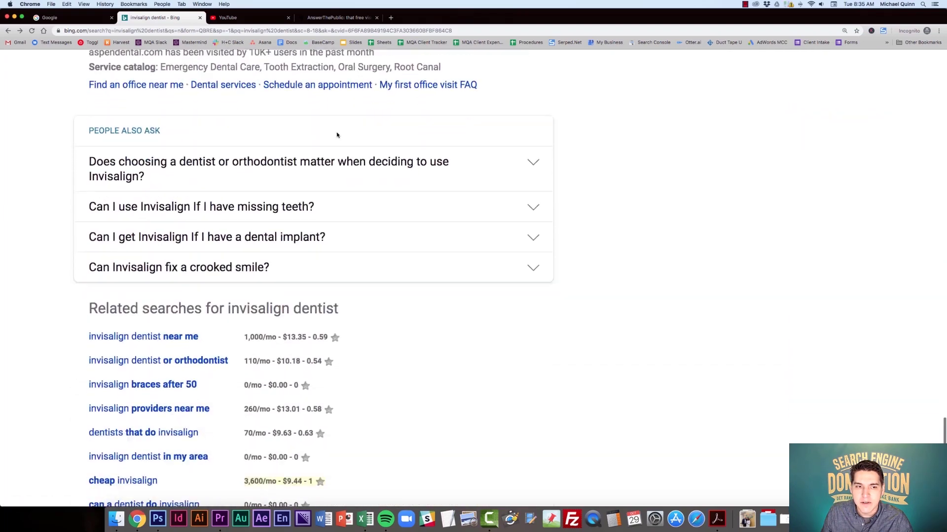
{"action": "scroll", "coordinate": [337, 135], "scroll_direction": "down", "scroll_amount": 3}
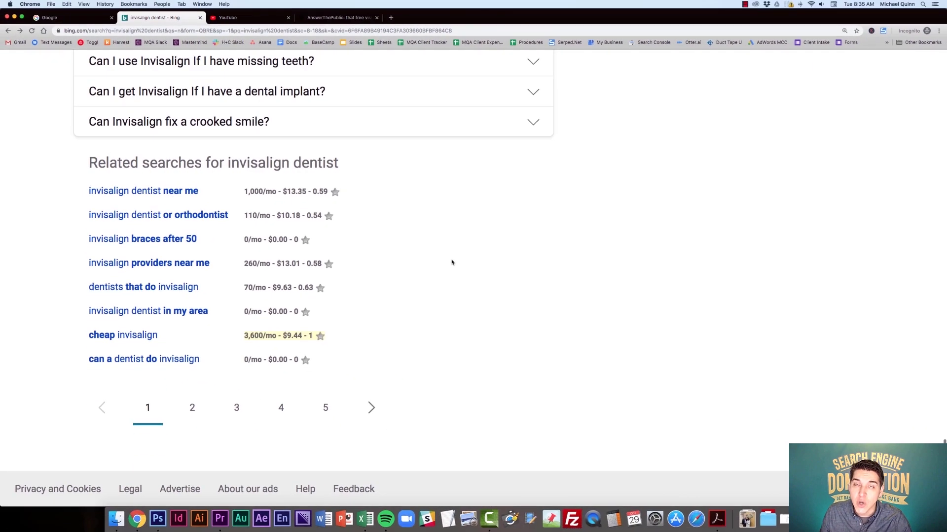
{"action": "scroll", "coordinate": [427, 263], "scroll_direction": "up", "scroll_amount": 10}
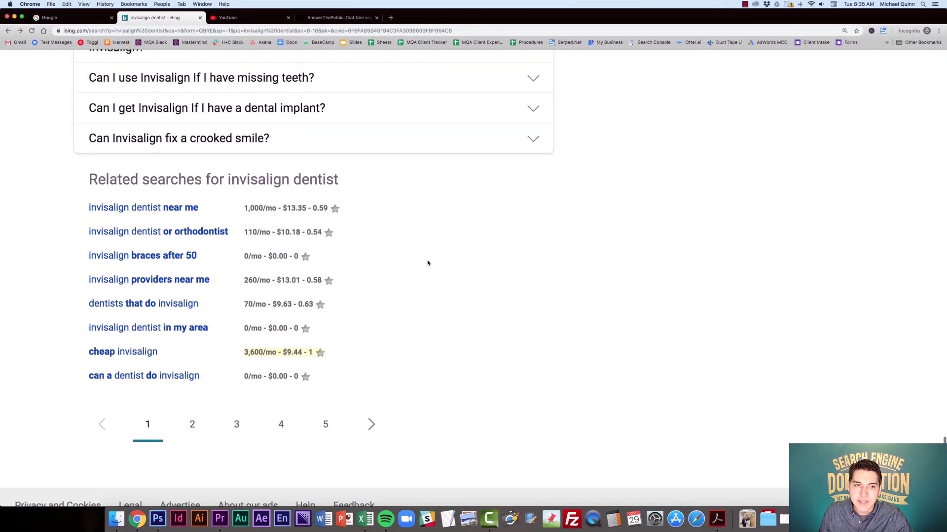
{"action": "scroll", "coordinate": [428, 262], "scroll_direction": "up", "scroll_amount": 10}
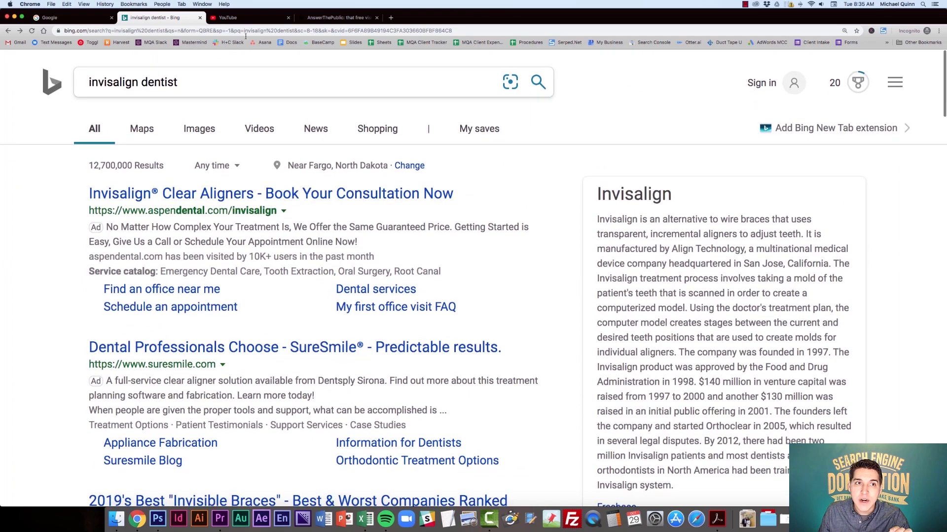
{"action": "left_click", "coordinate": [245, 20]}
{"action": "left_click", "coordinate": [345, 69]}
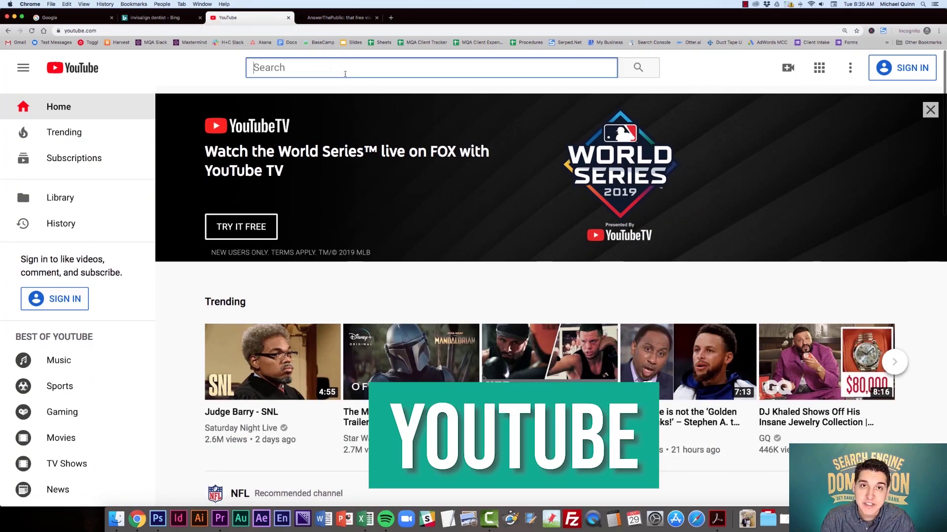
{"action": "type", "text": "invisalign "}
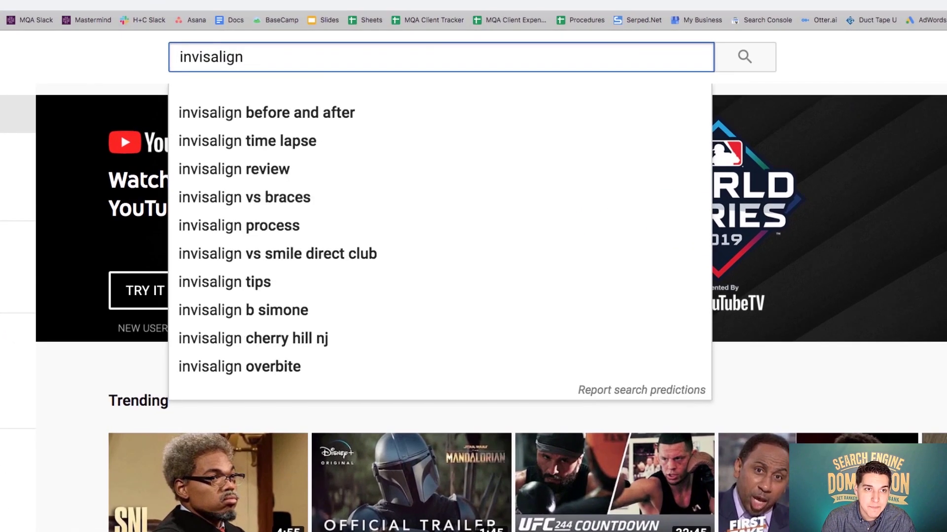
{"action": "type", "text": "dentist"}
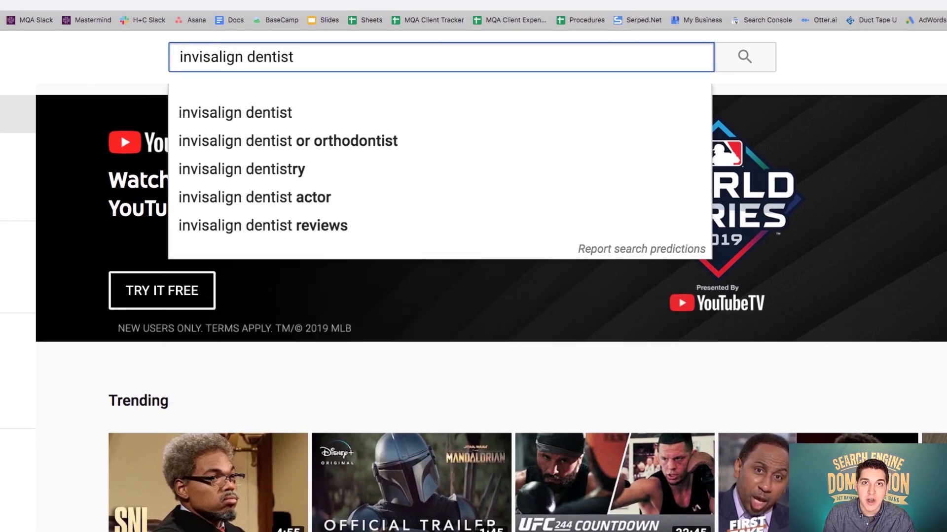
{"action": "key", "text": "Return"}
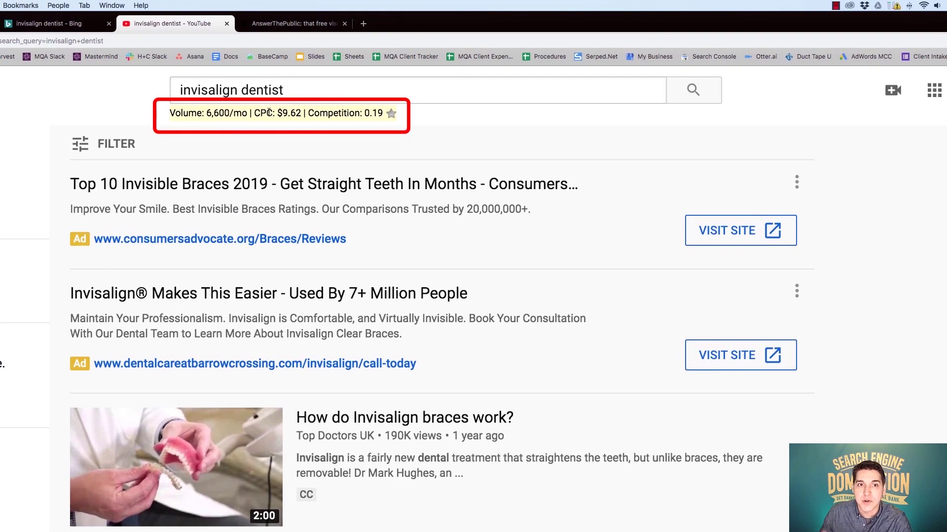
{"action": "scroll", "coordinate": [412, 231], "scroll_direction": "down", "scroll_amount": 10}
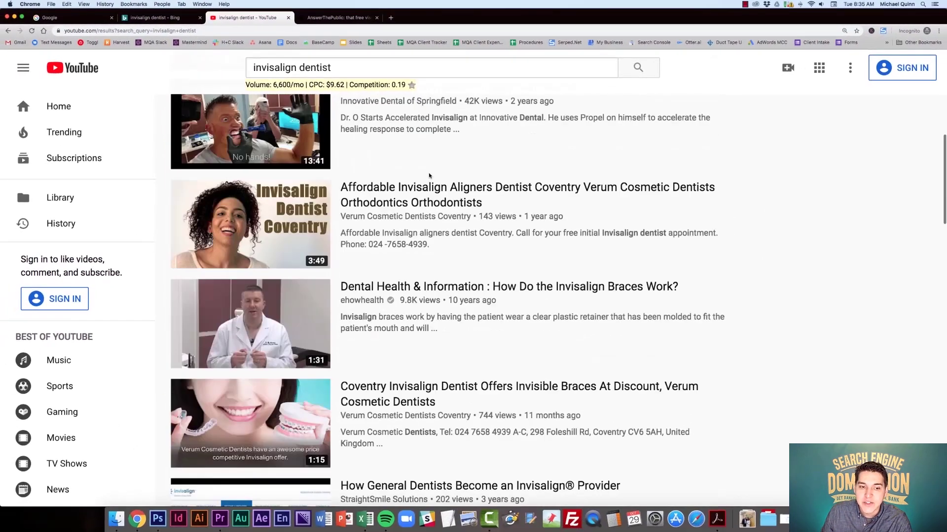
{"action": "scroll", "coordinate": [429, 176], "scroll_direction": "up", "scroll_amount": 10}
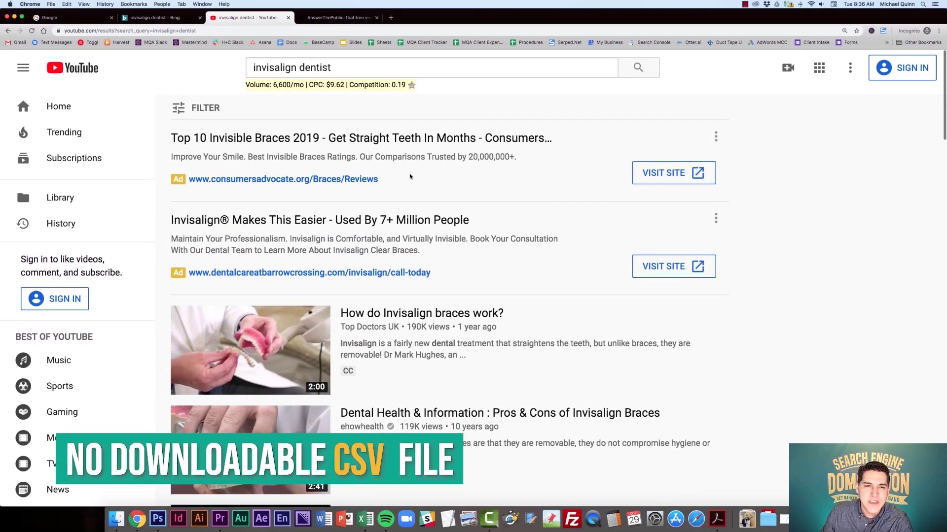
{"action": "scroll", "coordinate": [413, 178], "scroll_direction": "down", "scroll_amount": 15}
{"action": "scroll", "coordinate": [413, 179], "scroll_direction": "down", "scroll_amount": 8}
{"action": "scroll", "coordinate": [414, 180], "scroll_direction": "down", "scroll_amount": 5}
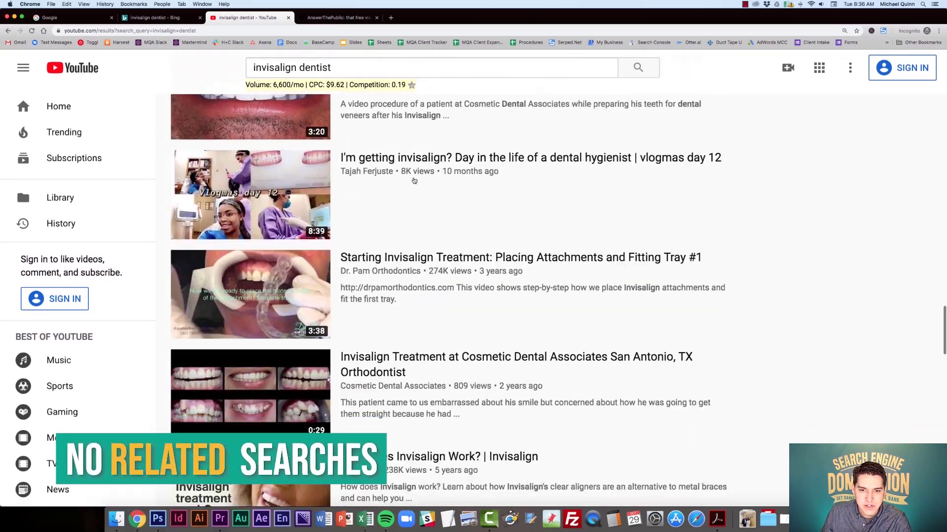
{"action": "scroll", "coordinate": [415, 180], "scroll_direction": "up", "scroll_amount": 15}
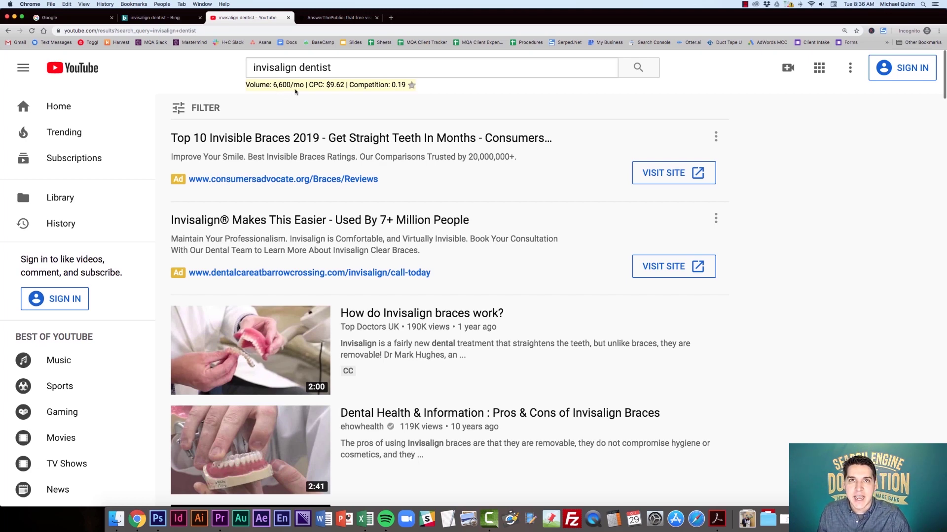
- On the AnswerThePublic tab, run Get Questions for 'invisalign' in English
{"action": "key", "text": "ctrl+Tab"}
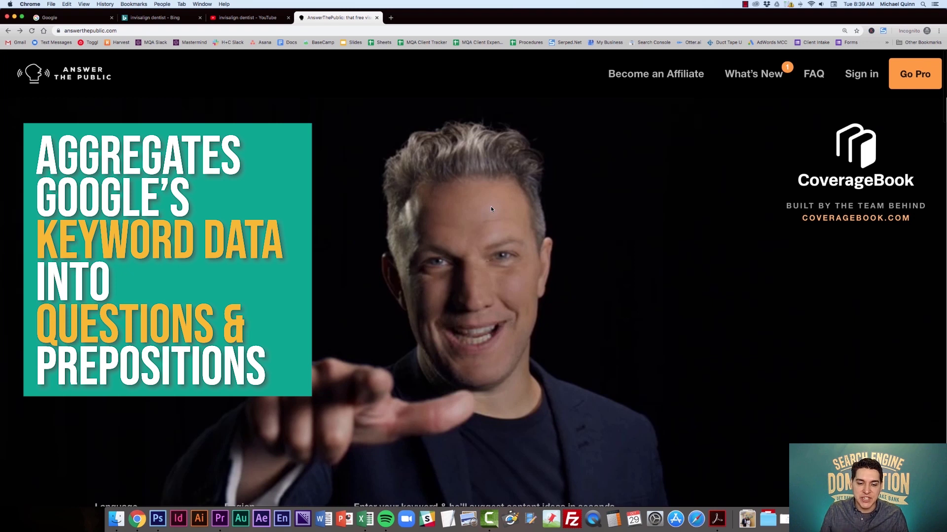
{"action": "scroll", "coordinate": [491, 209], "scroll_direction": "down", "scroll_amount": 6}
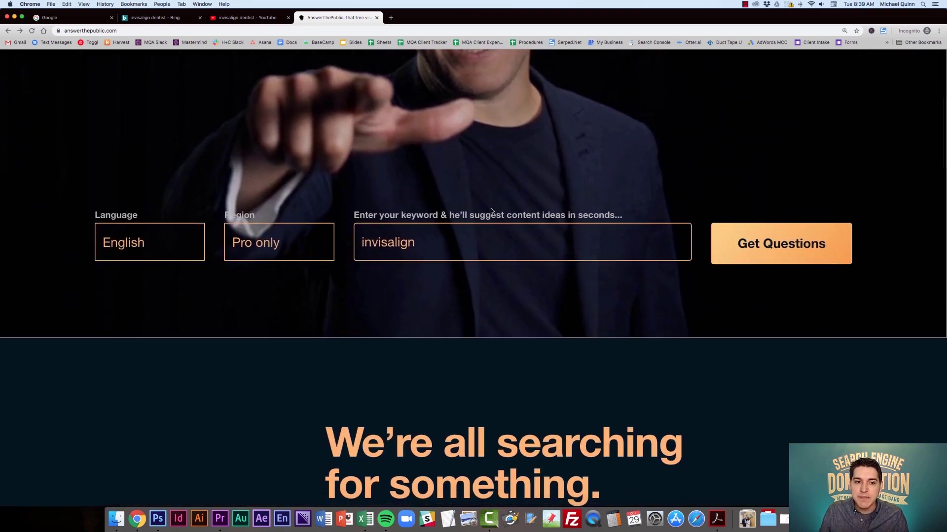
{"action": "scroll", "coordinate": [491, 210], "scroll_direction": "down", "scroll_amount": 1}
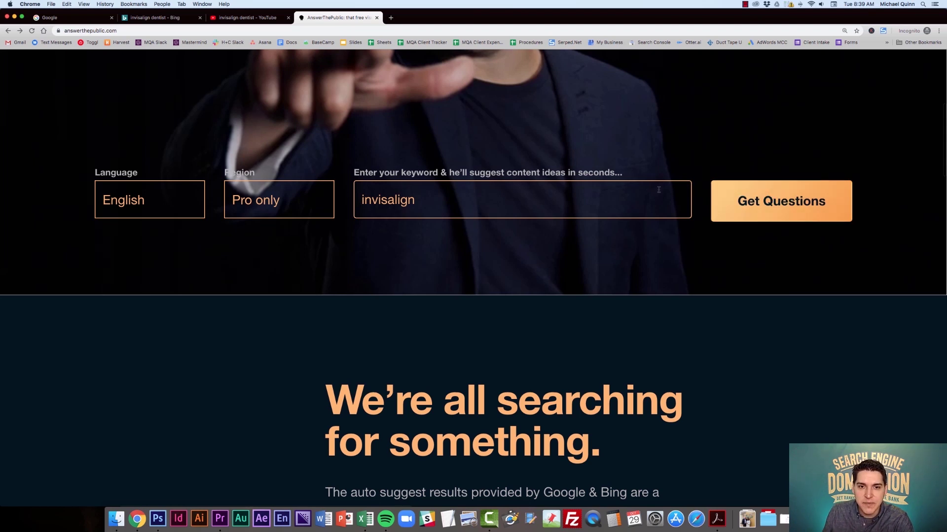
{"action": "left_click", "coordinate": [768, 198]}
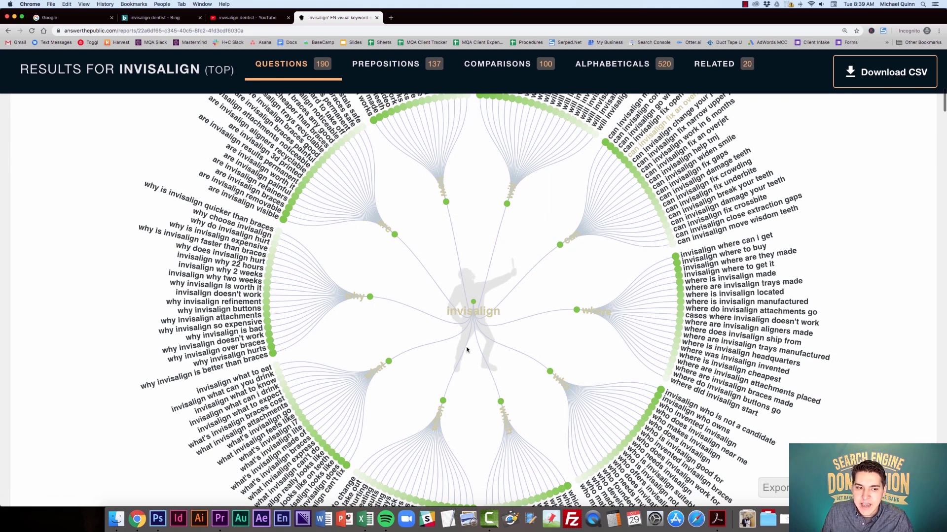
- Scroll back up to the invisalign report's results header
{"action": "scroll", "coordinate": [466, 350], "scroll_direction": "up", "scroll_amount": 10}
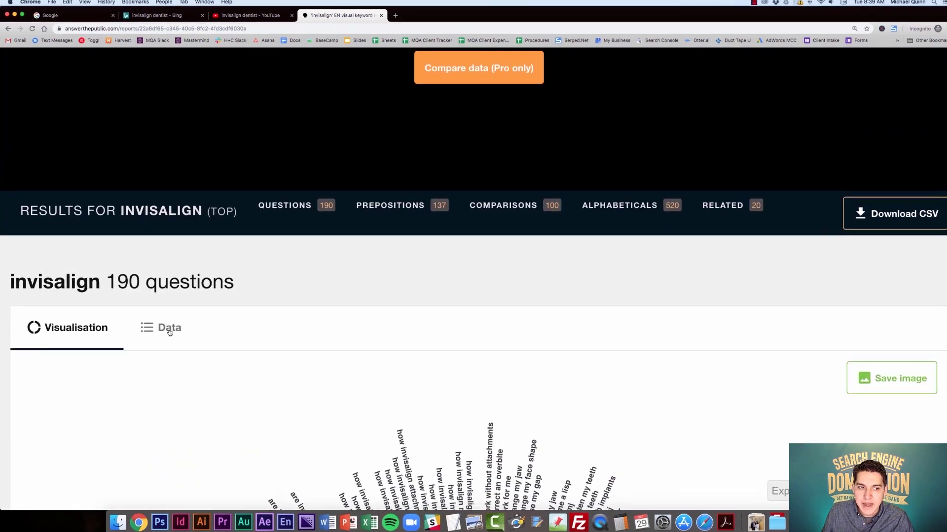
- Show the invisalign report as Data lists and scroll through each question's volume, CPC and competition
{"action": "left_click", "coordinate": [171, 331]}
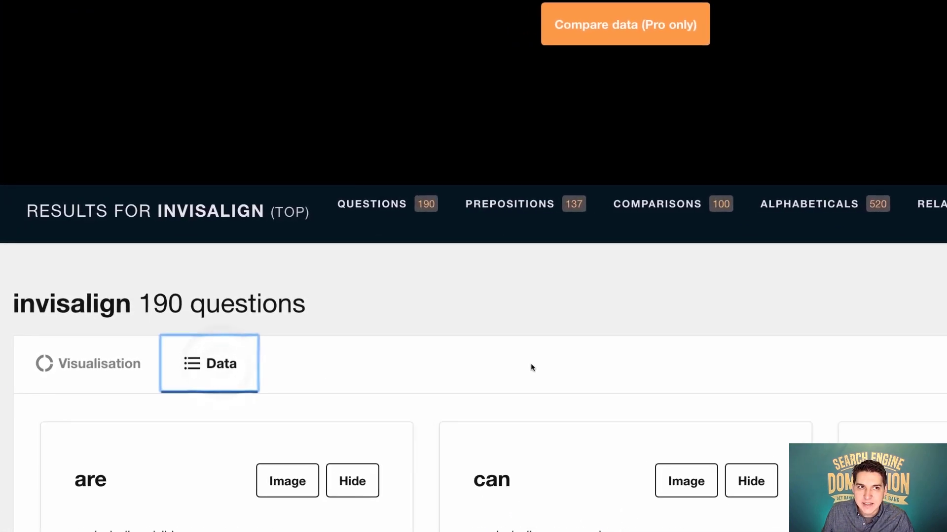
{"action": "scroll", "coordinate": [424, 331], "scroll_direction": "down", "scroll_amount": 5}
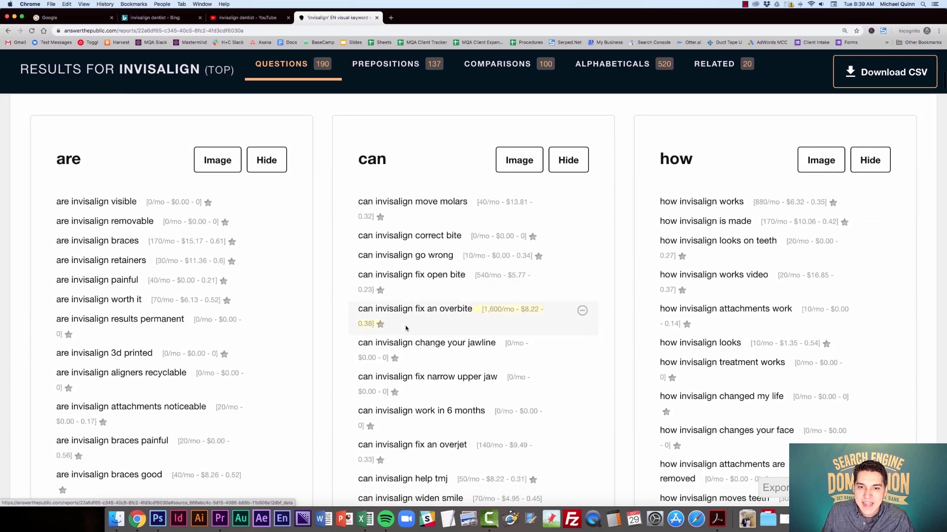
{"action": "scroll", "coordinate": [406, 328], "scroll_direction": "down", "scroll_amount": 1}
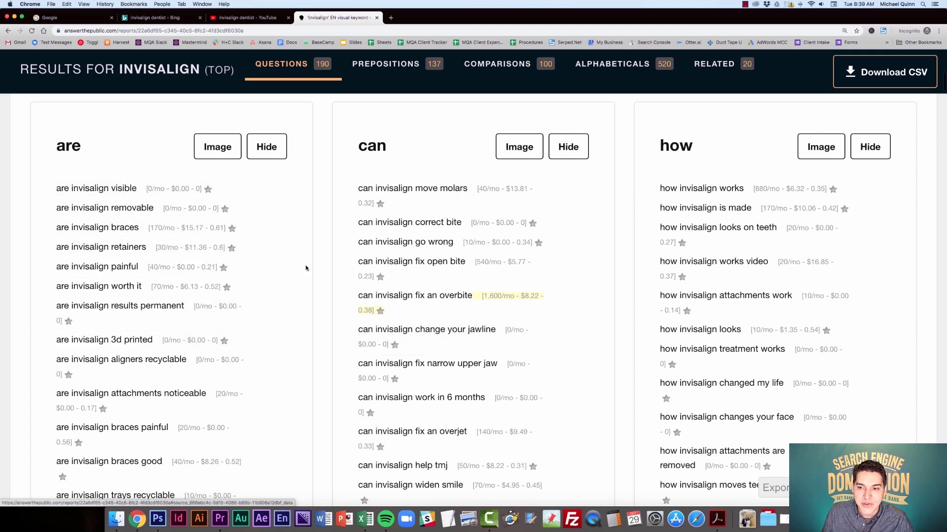
{"action": "scroll", "coordinate": [306, 268], "scroll_direction": "down", "scroll_amount": 2}
{"action": "scroll", "coordinate": [305, 268], "scroll_direction": "up", "scroll_amount": 2}
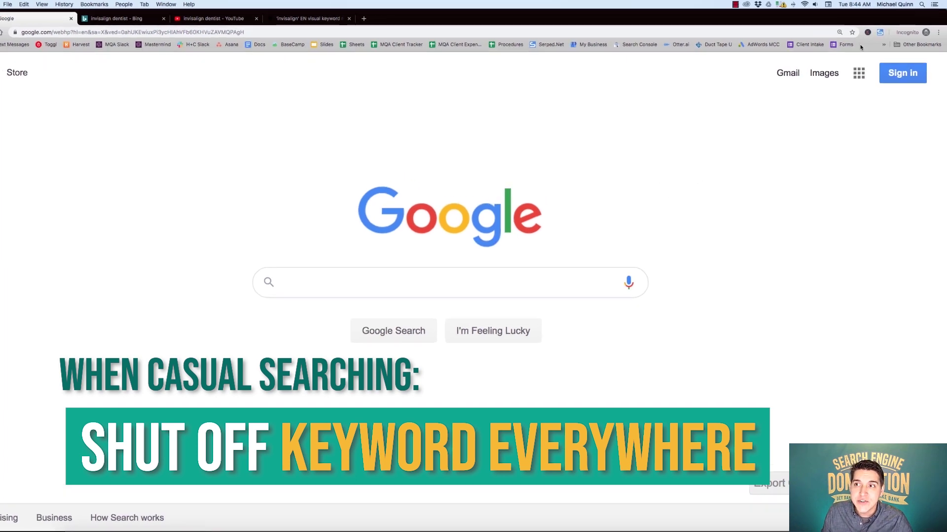
- Toggle Keywords Everywhere off in its toolbar panel, leaving the Google search box empty
{"action": "left_click", "coordinate": [867, 32]}
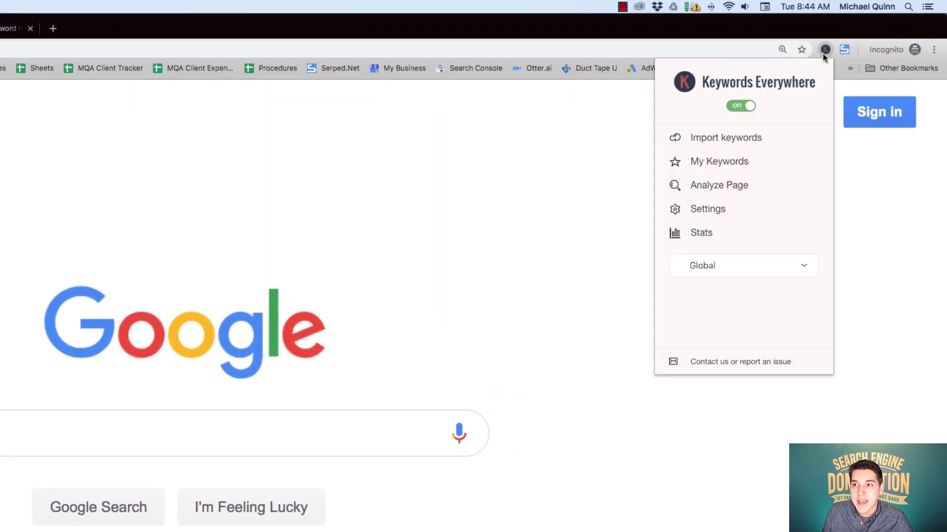
{"action": "left_click", "coordinate": [735, 107]}
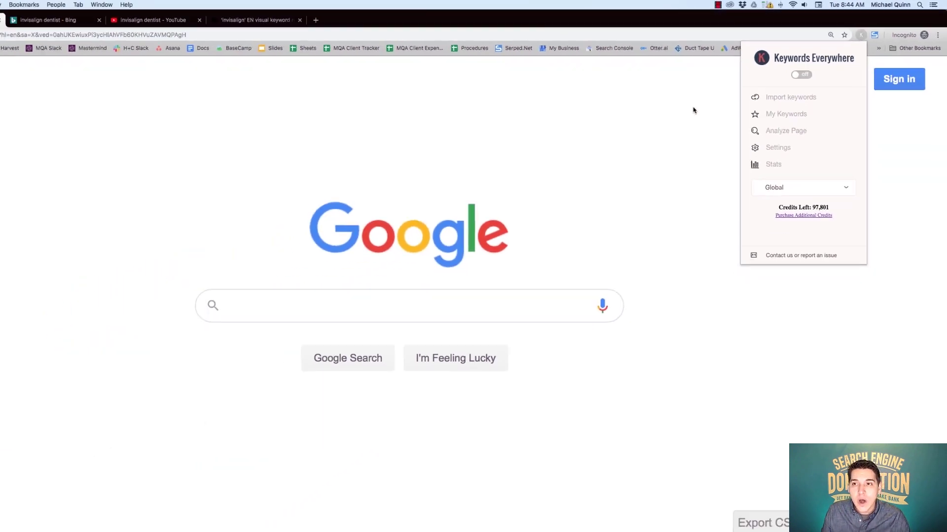
{"action": "left_click", "coordinate": [693, 110]}
{"action": "left_click", "coordinate": [335, 304]}
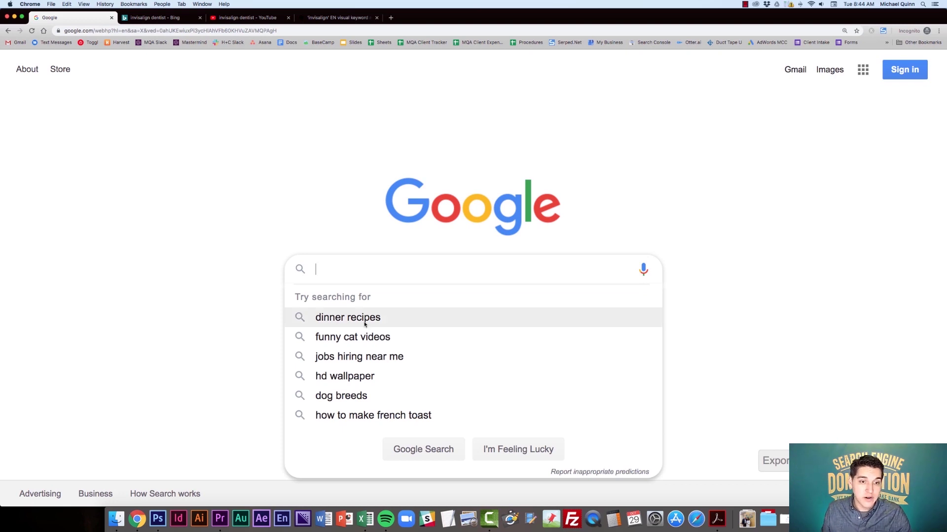
- Turn Keywords Everywhere back on and search Google for the 'dinner recipes' suggestion
{"action": "left_click", "coordinate": [705, 182]}
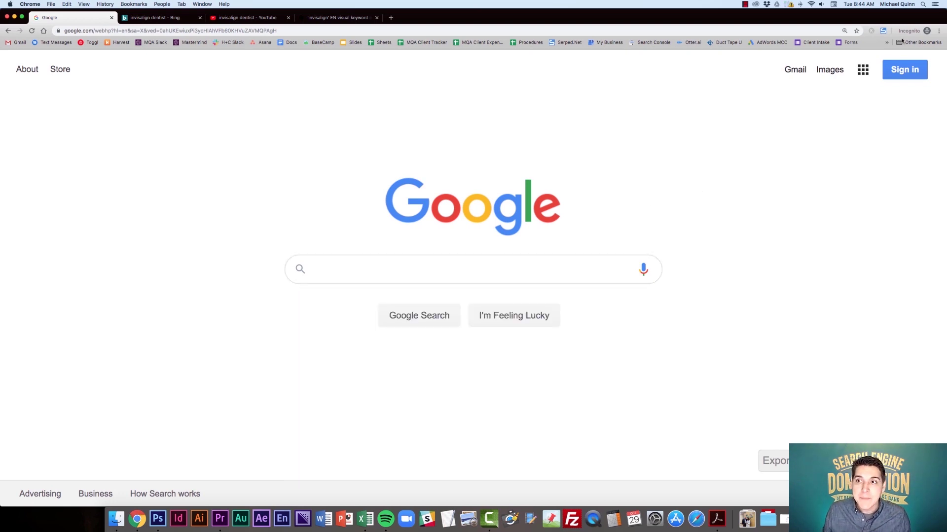
{"action": "left_click", "coordinate": [871, 30]}
{"action": "left_click", "coordinate": [819, 66]}
{"action": "left_click", "coordinate": [424, 275]}
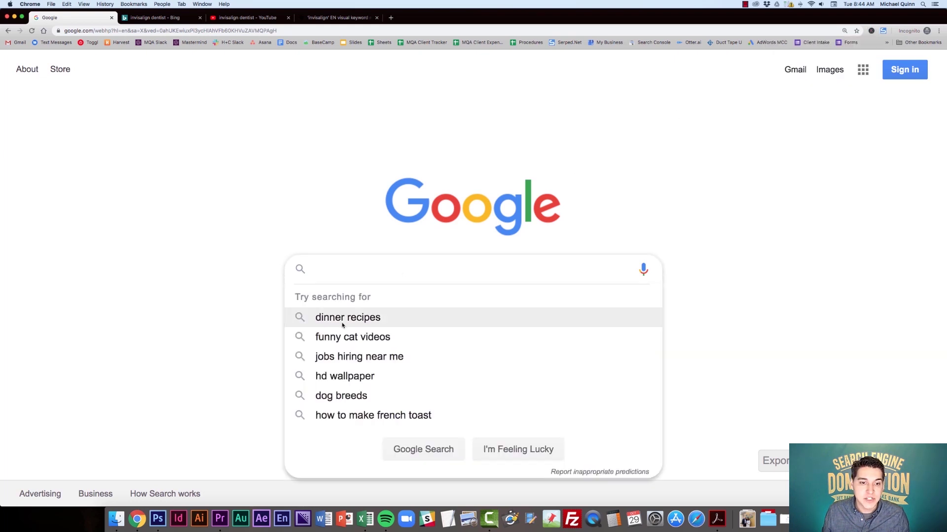
{"action": "left_click", "coordinate": [363, 317]}
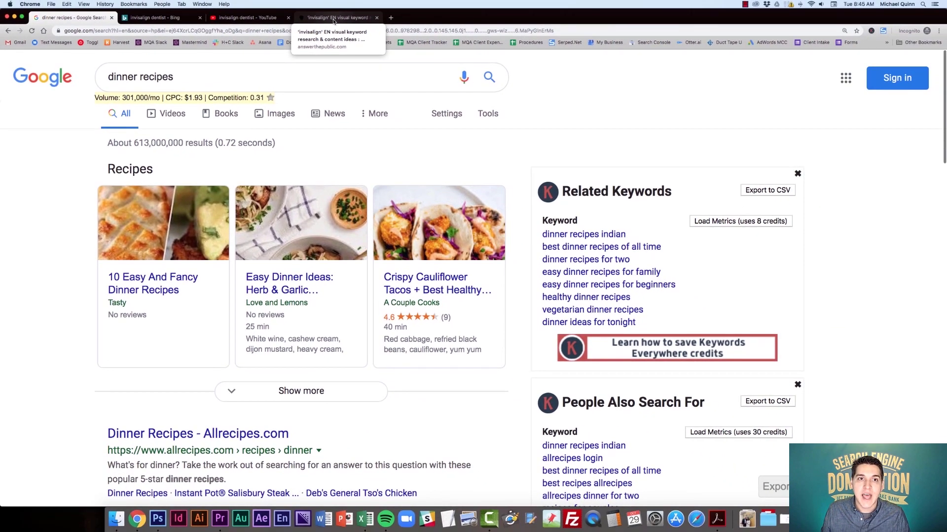
- Back on the AnswerThePublic tab, scroll the invisalign Questions and Prepositions lists and their metrics, then return to top
{"action": "left_click", "coordinate": [338, 17]}
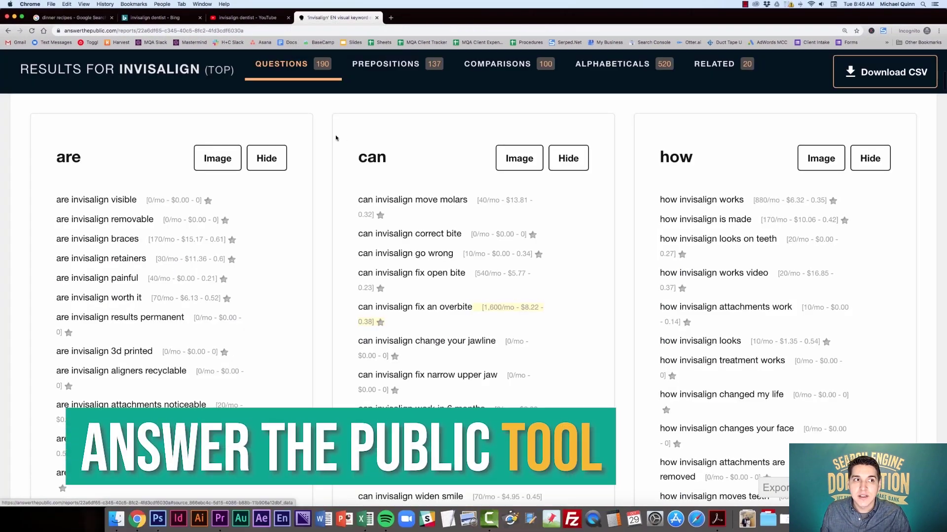
{"action": "scroll", "coordinate": [336, 137], "scroll_direction": "down", "scroll_amount": 1}
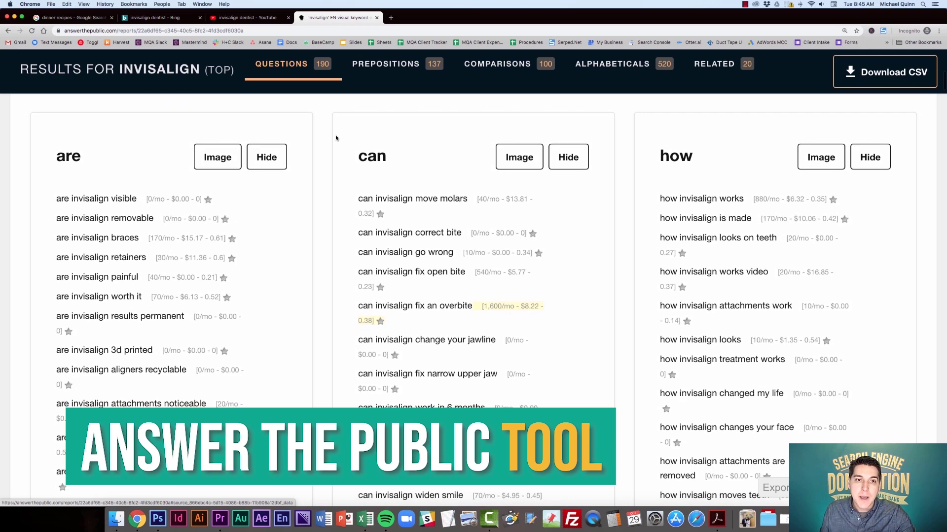
{"action": "scroll", "coordinate": [335, 137], "scroll_direction": "down", "scroll_amount": 1}
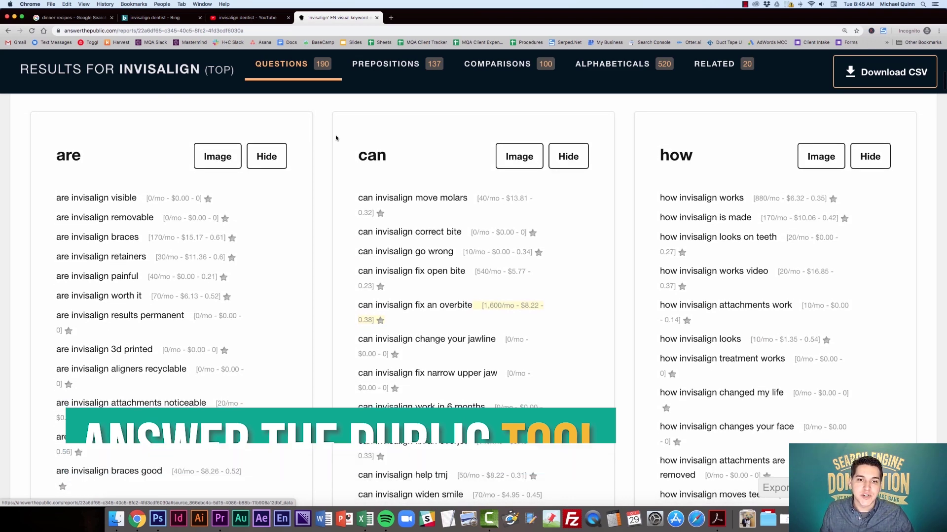
{"action": "scroll", "coordinate": [322, 143], "scroll_direction": "down", "scroll_amount": 3}
{"action": "scroll", "coordinate": [322, 143], "scroll_direction": "down", "scroll_amount": 10}
{"action": "scroll", "coordinate": [322, 156], "scroll_direction": "down", "scroll_amount": 10}
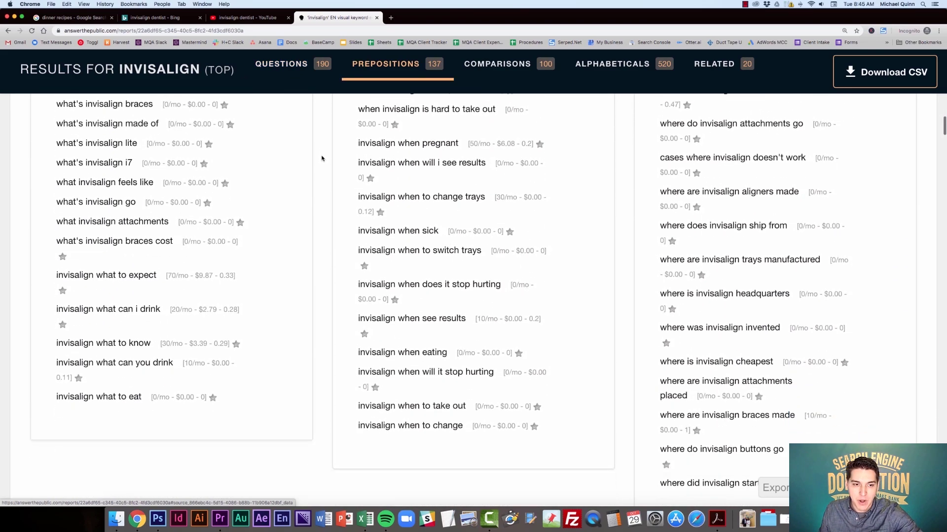
{"action": "scroll", "coordinate": [321, 158], "scroll_direction": "up", "scroll_amount": 15}
{"action": "scroll", "coordinate": [322, 157], "scroll_direction": "up", "scroll_amount": 5}
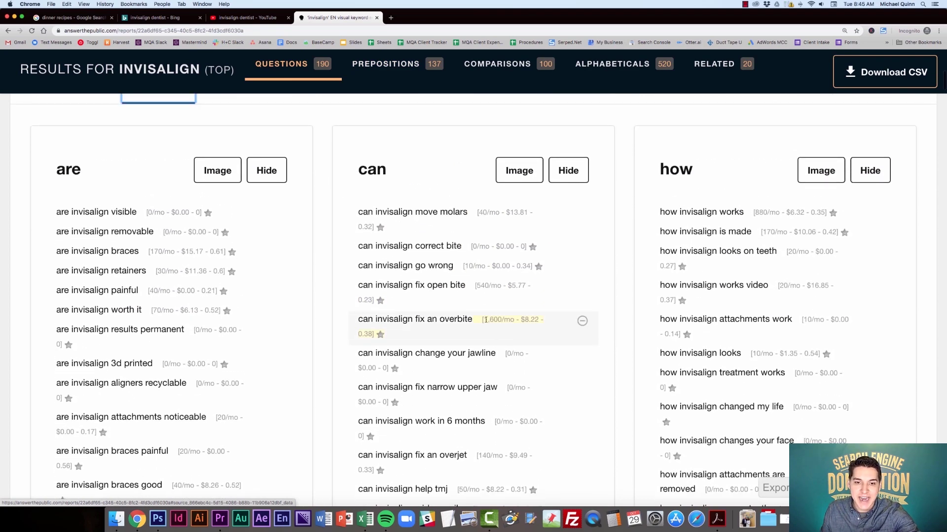